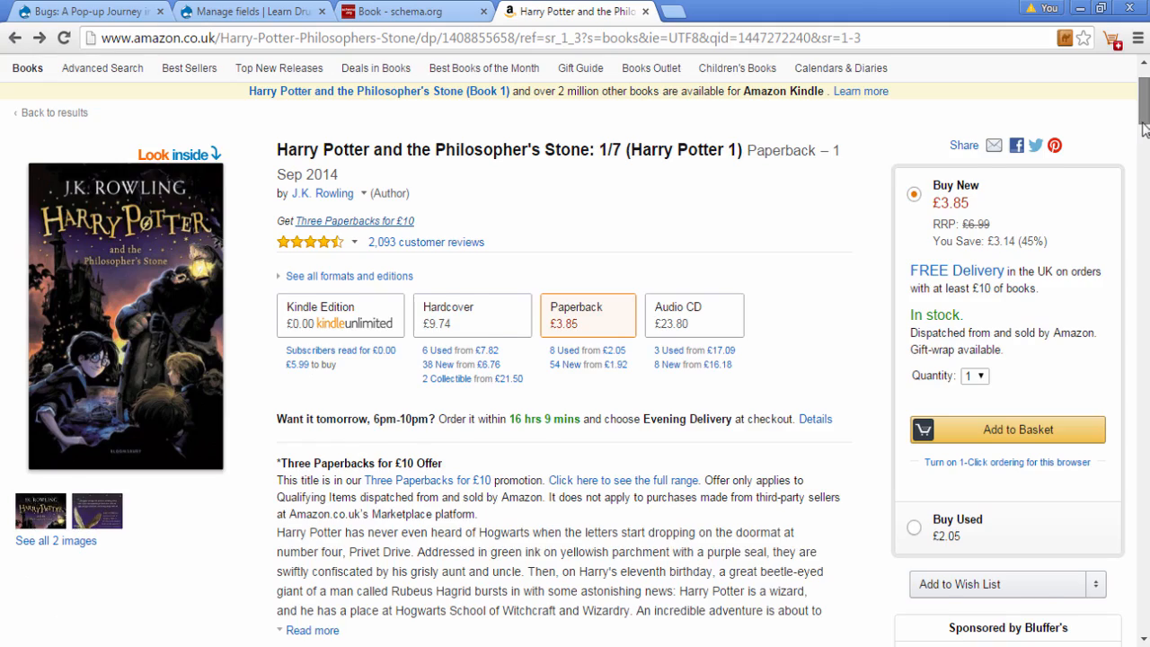
Examine the product details and the full author biography on the Harry Potter and the Philosopher's Stone book page.
scroll(1146, 129, "down", 11)
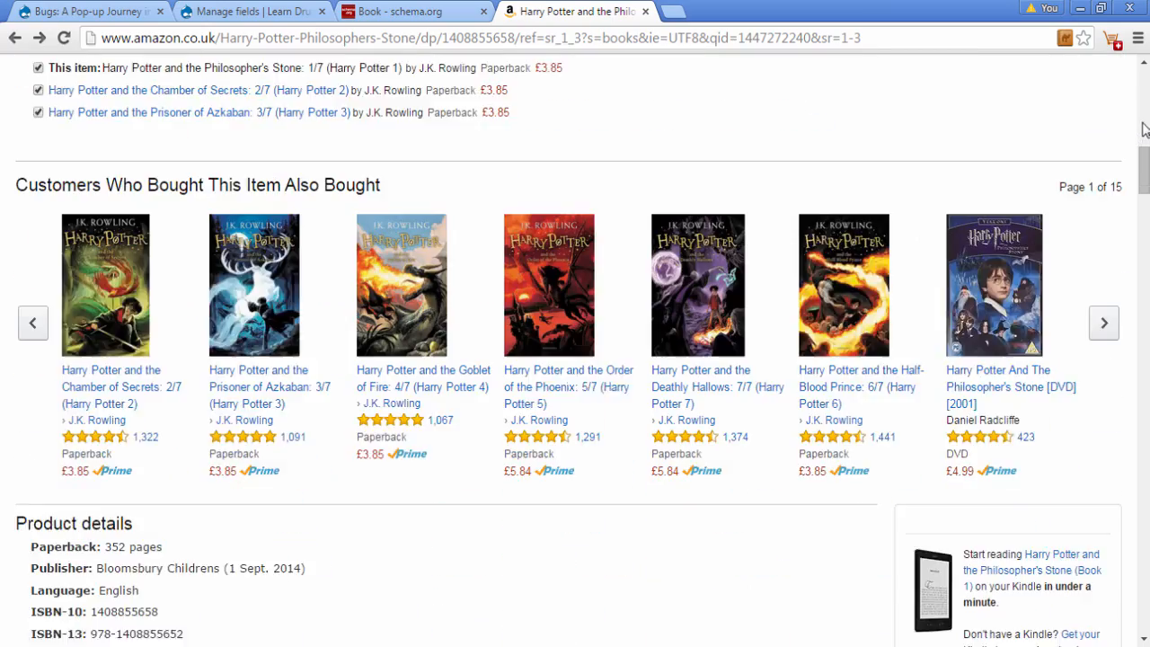
scroll(1143, 128, "down", 4)
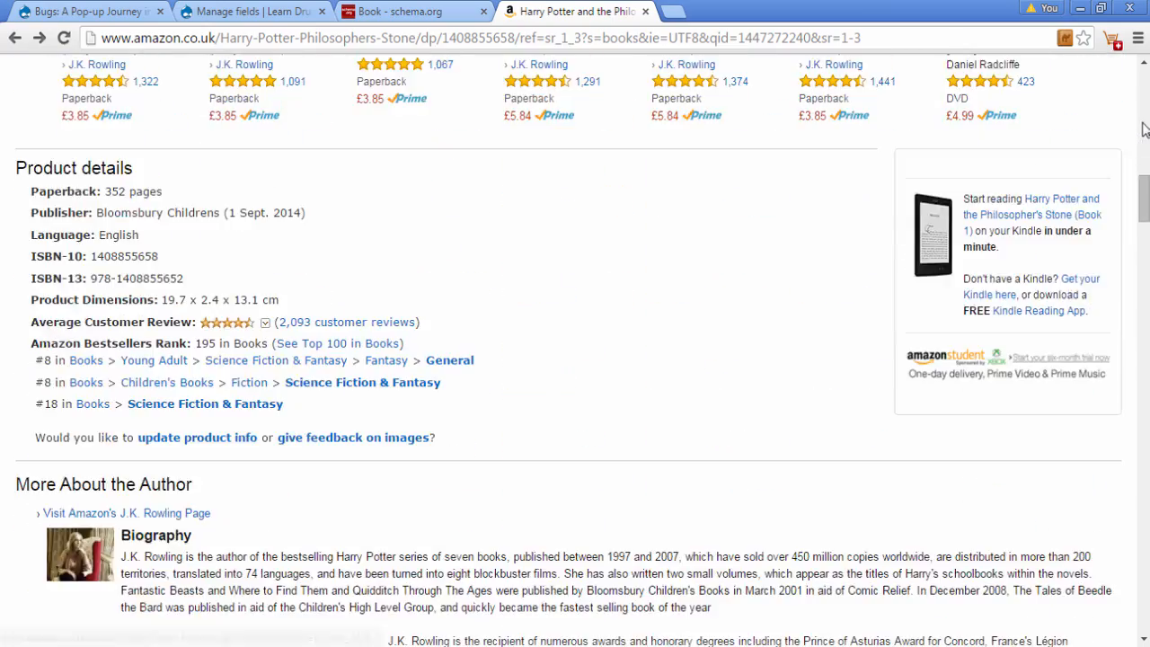
scroll(1143, 128, "down", 1)
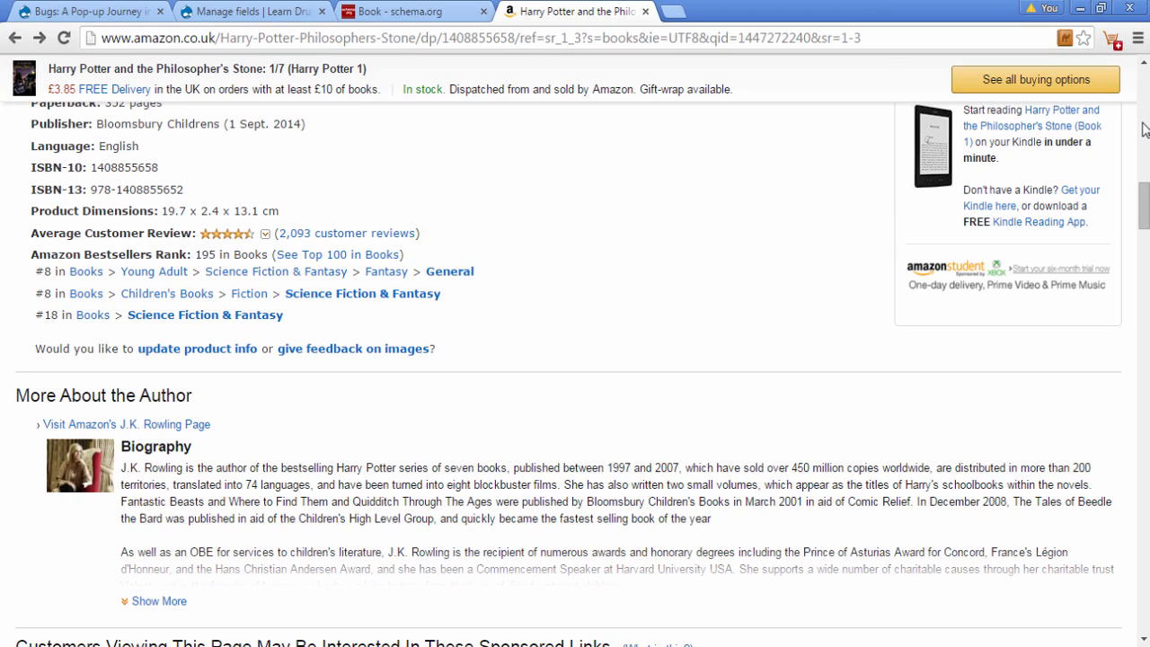
left_click_drag(121, 467, 273, 501)
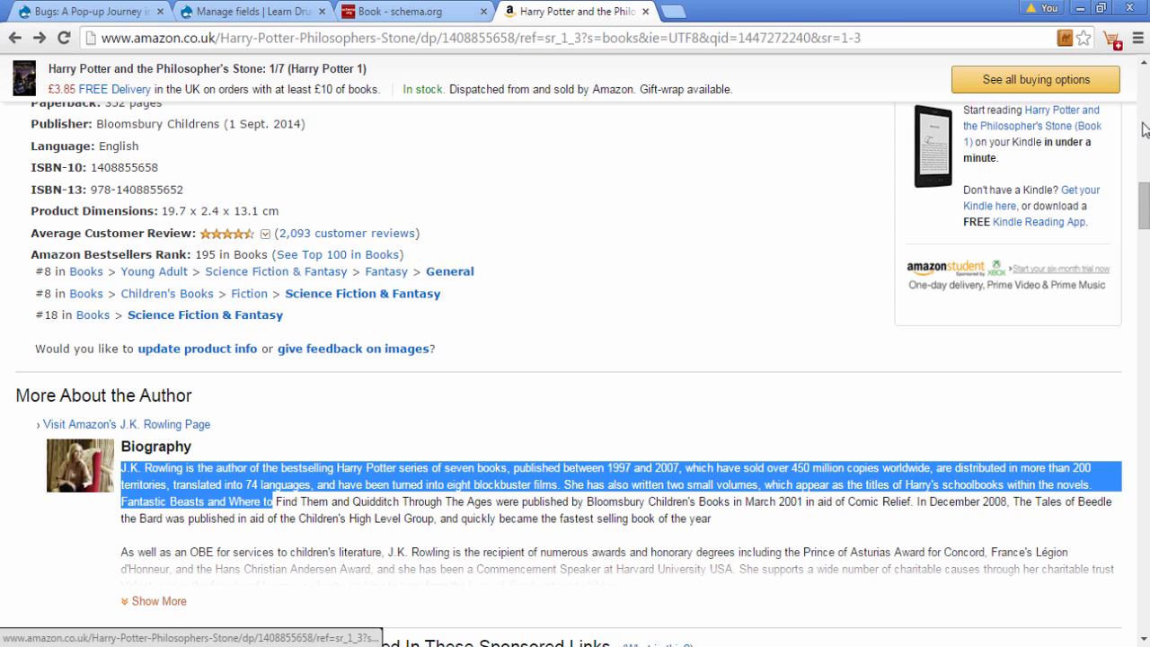
scroll(1143, 129, "down", 2)
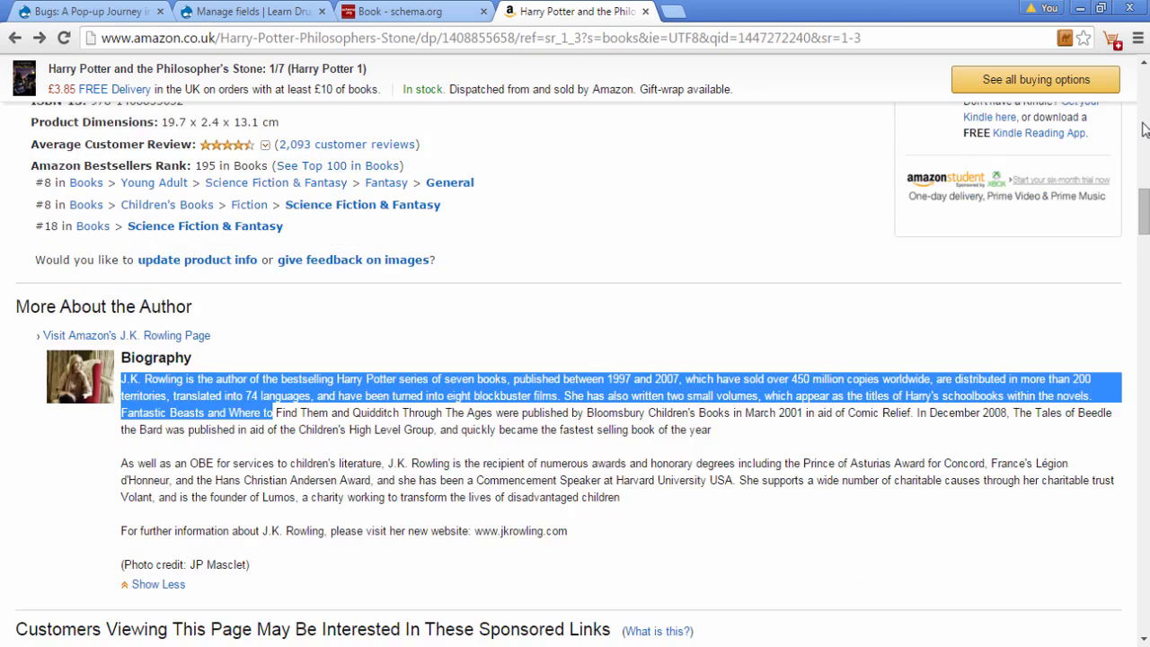
scroll(1143, 128, "up", 2)
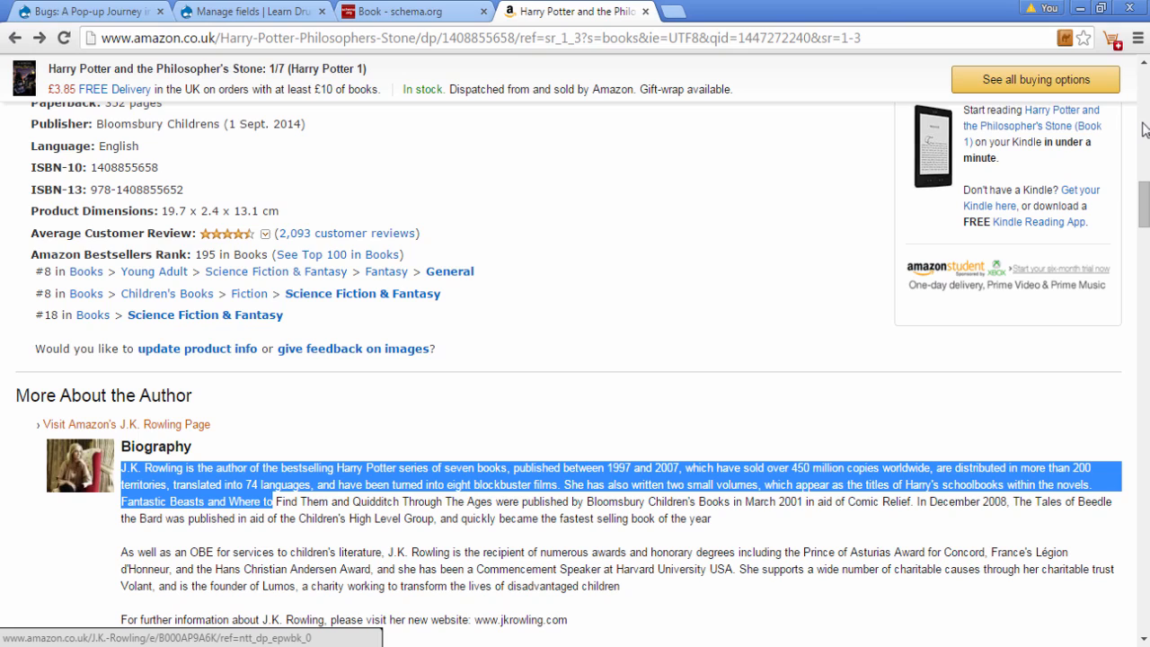
View the author's dedicated page with its biography and book list, and return to the book's author section.
key("Return")
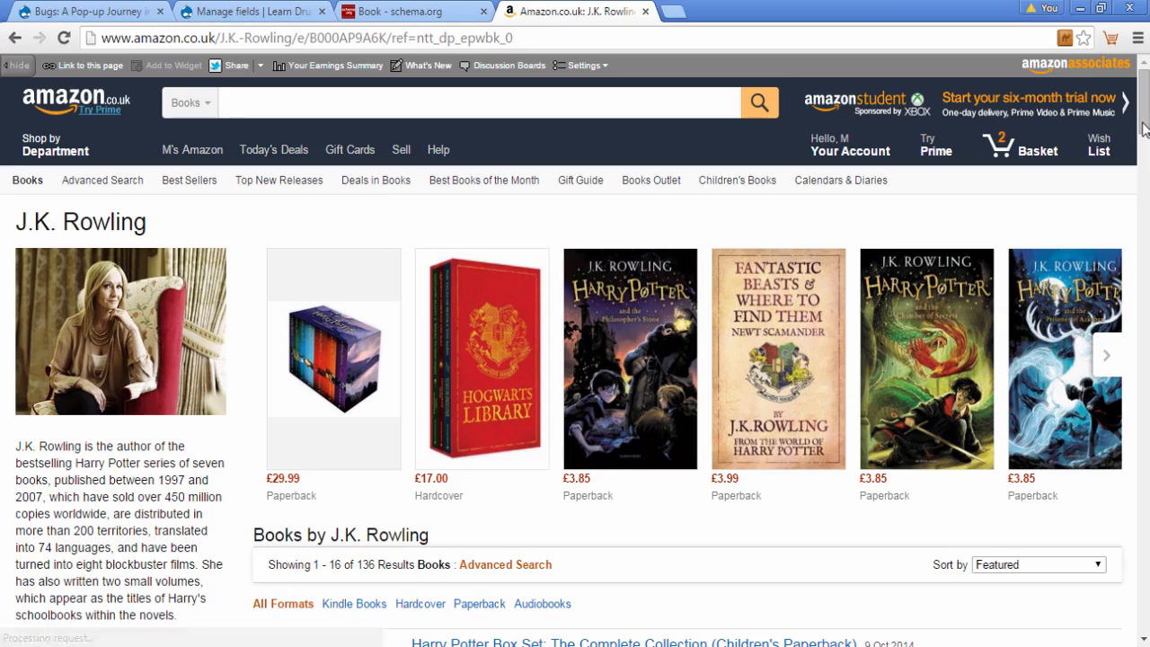
scroll(1143, 129, "down", 2)
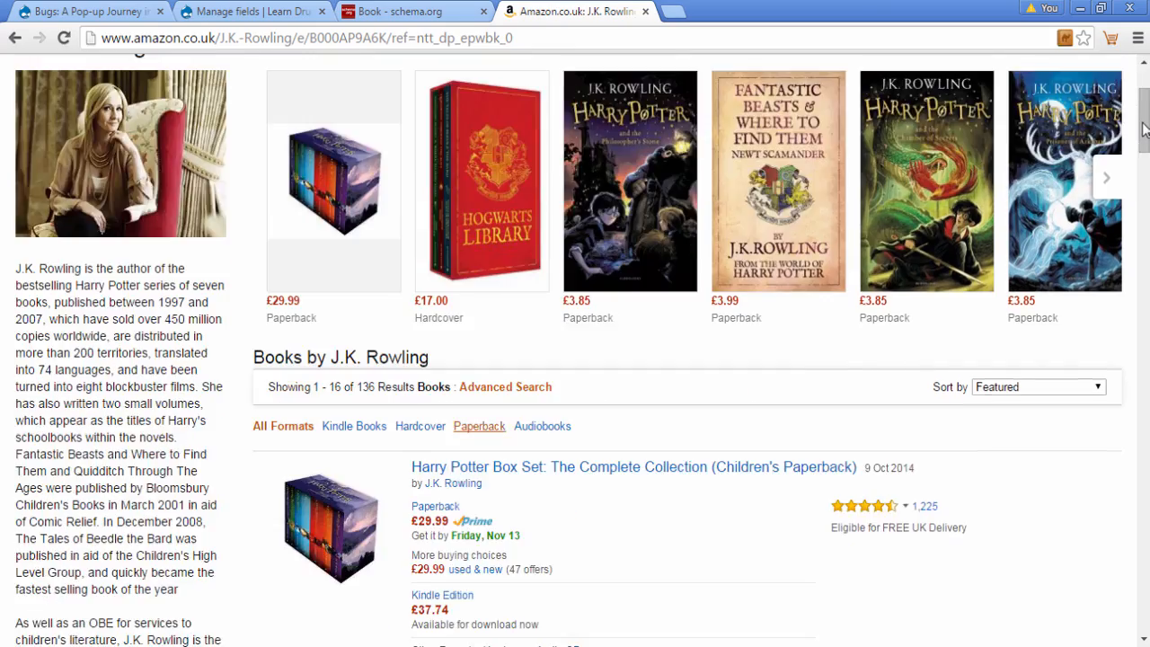
scroll(1143, 129, "down", 2)
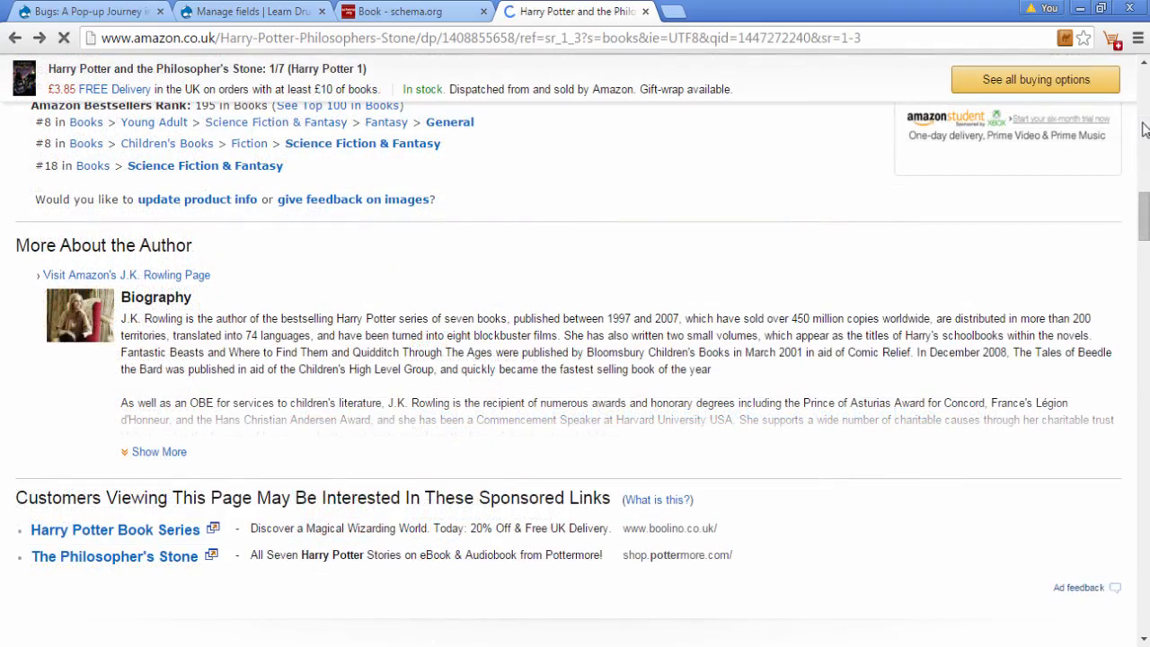
scroll(1143, 129, "up", 1)
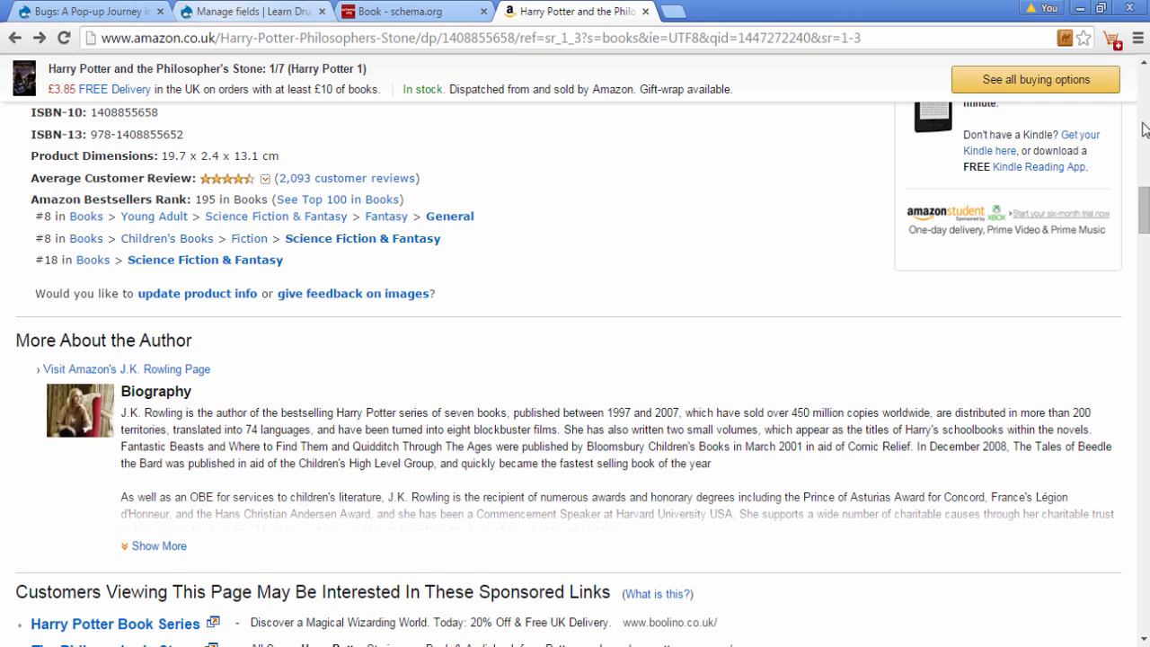
Switch to the Learn Drupal site and examine the illustrator's taxonomy term page linked from the Bugs pop-up book.
key("ctrl+1")
scroll(443, 476, "down", 1)
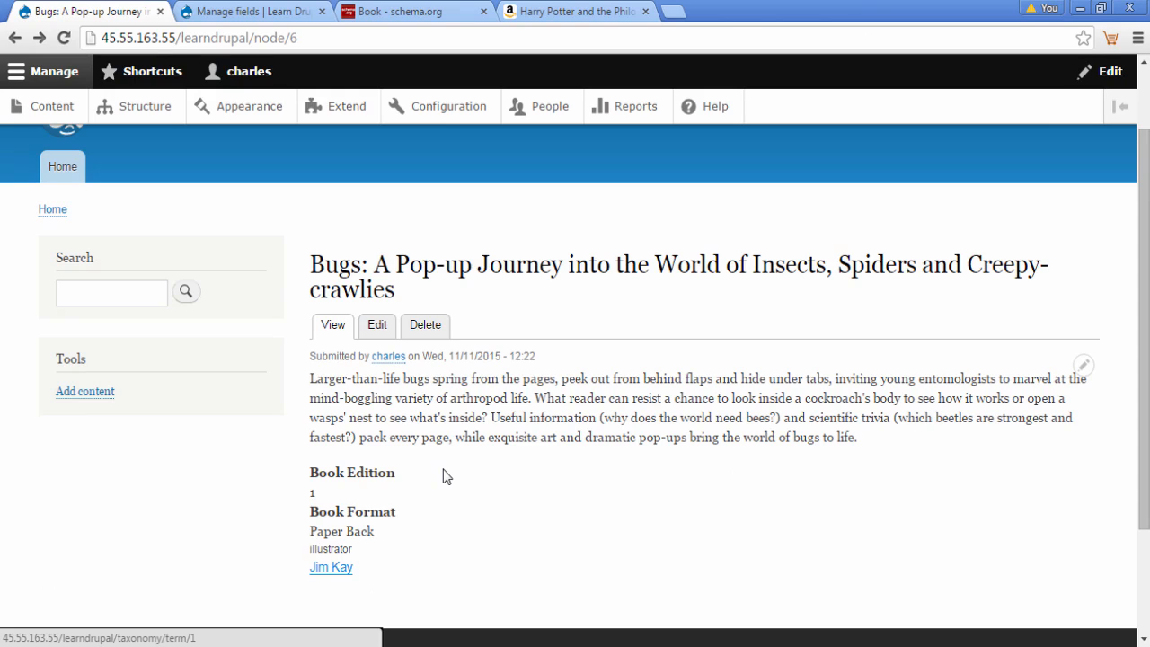
key("Return")
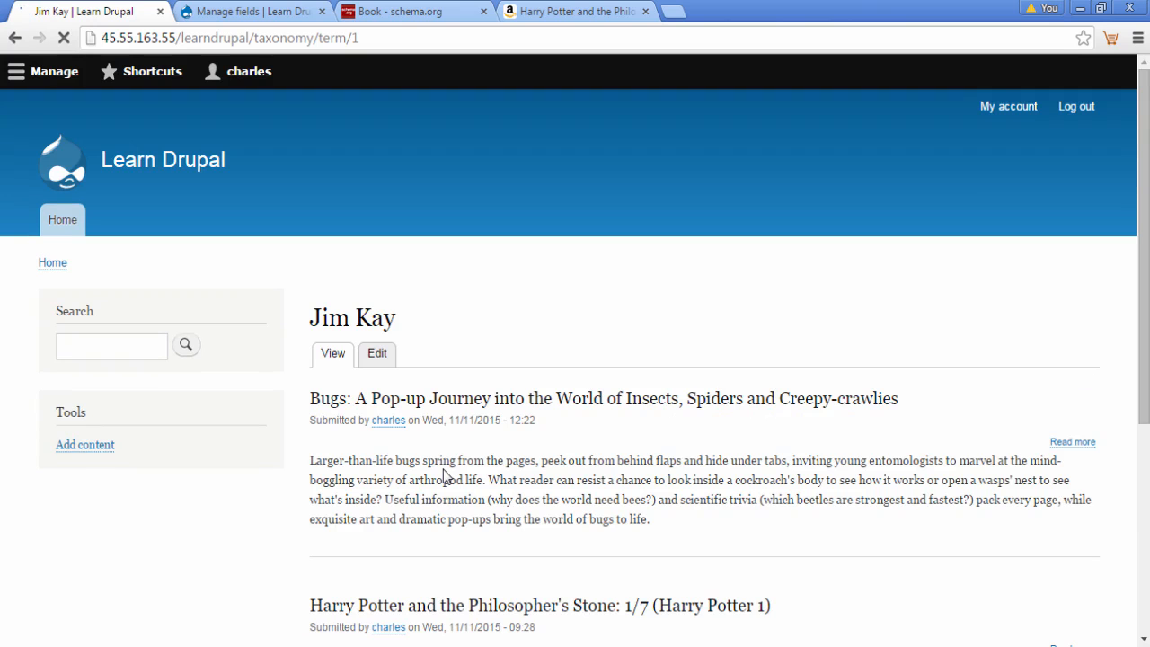
scroll(445, 476, "down", 2)
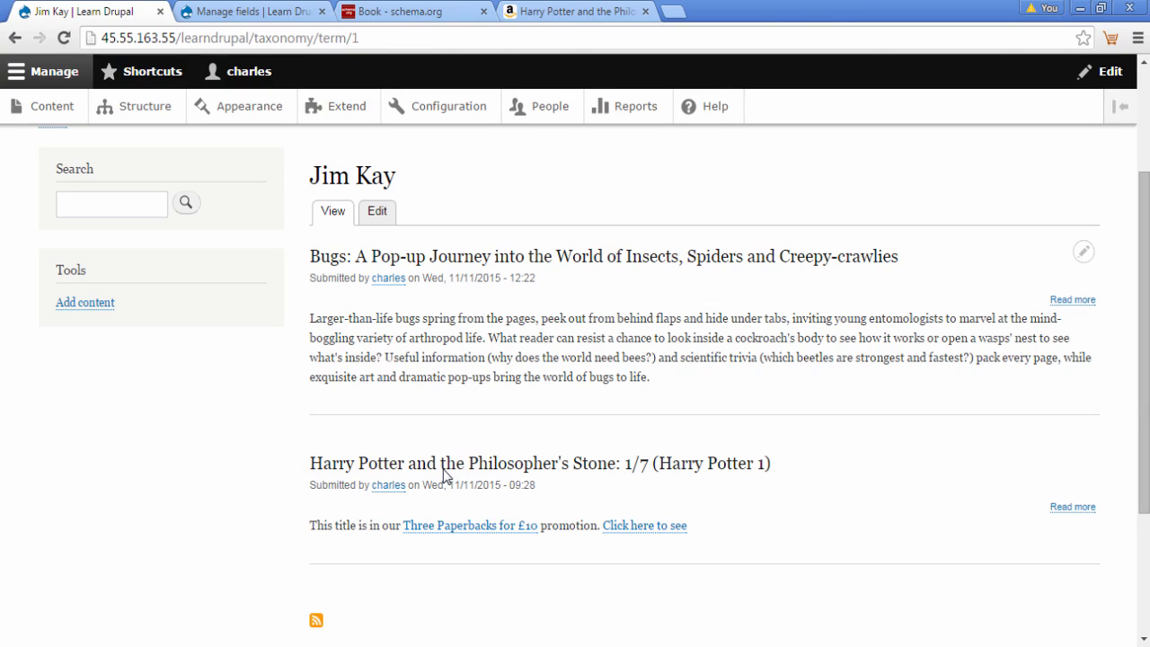
left_click_drag(341, 338, 444, 337)
left_click_drag(397, 175, 309, 175)
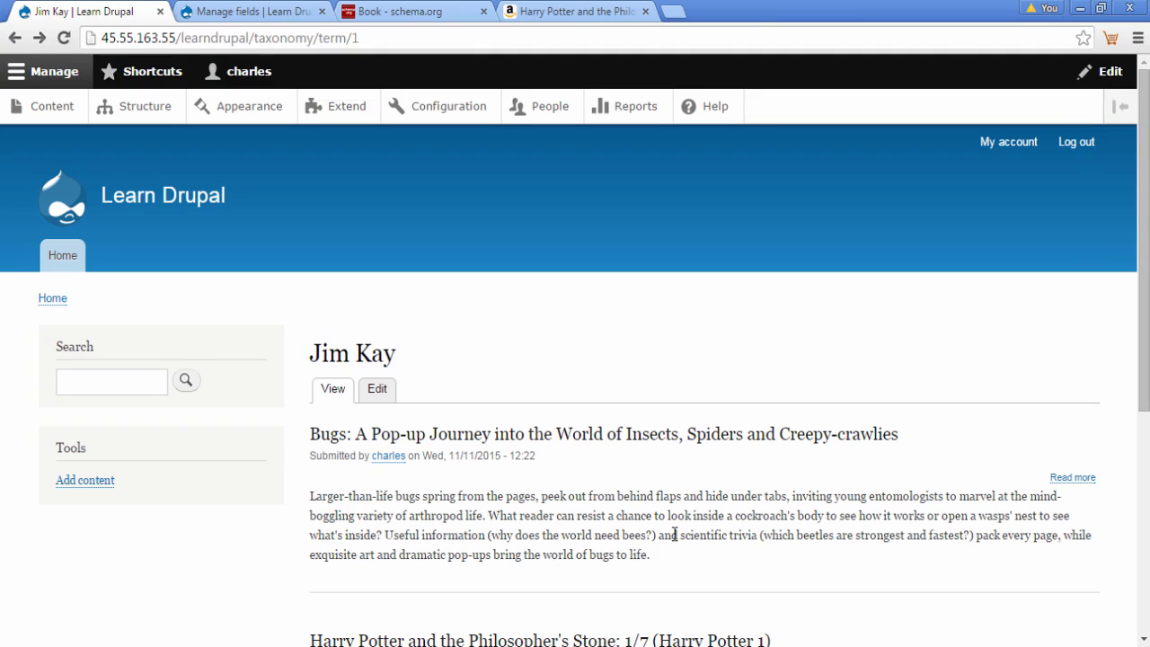
Open the form for adding a new content type in the site structure administration.
left_click(134, 106)
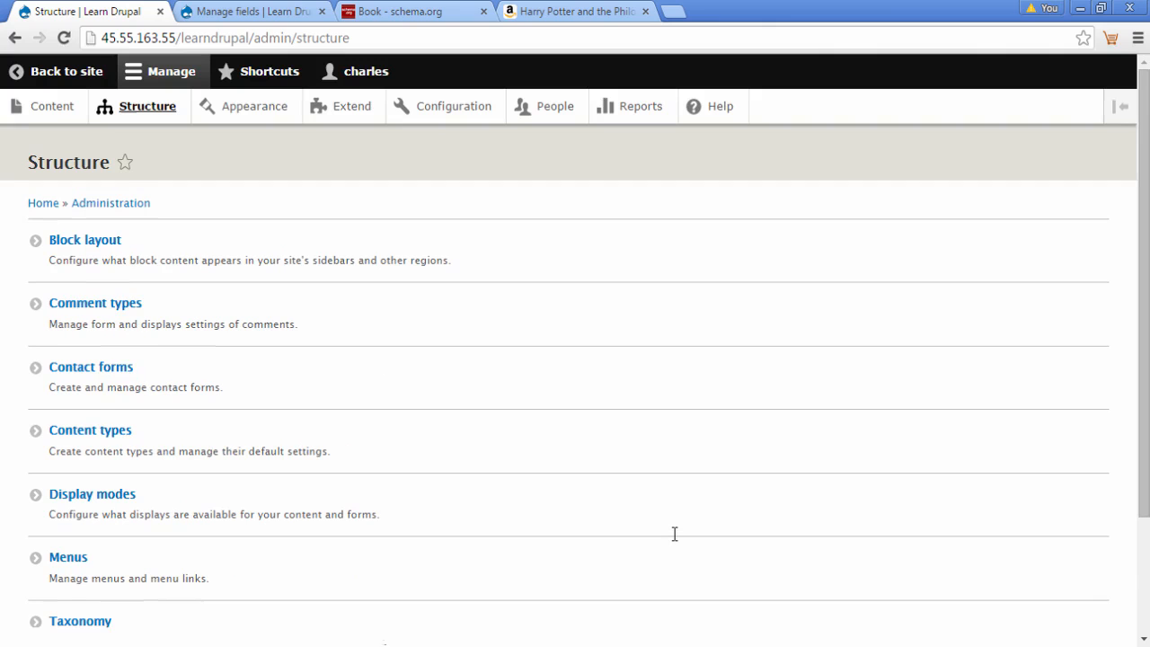
key("Tab")
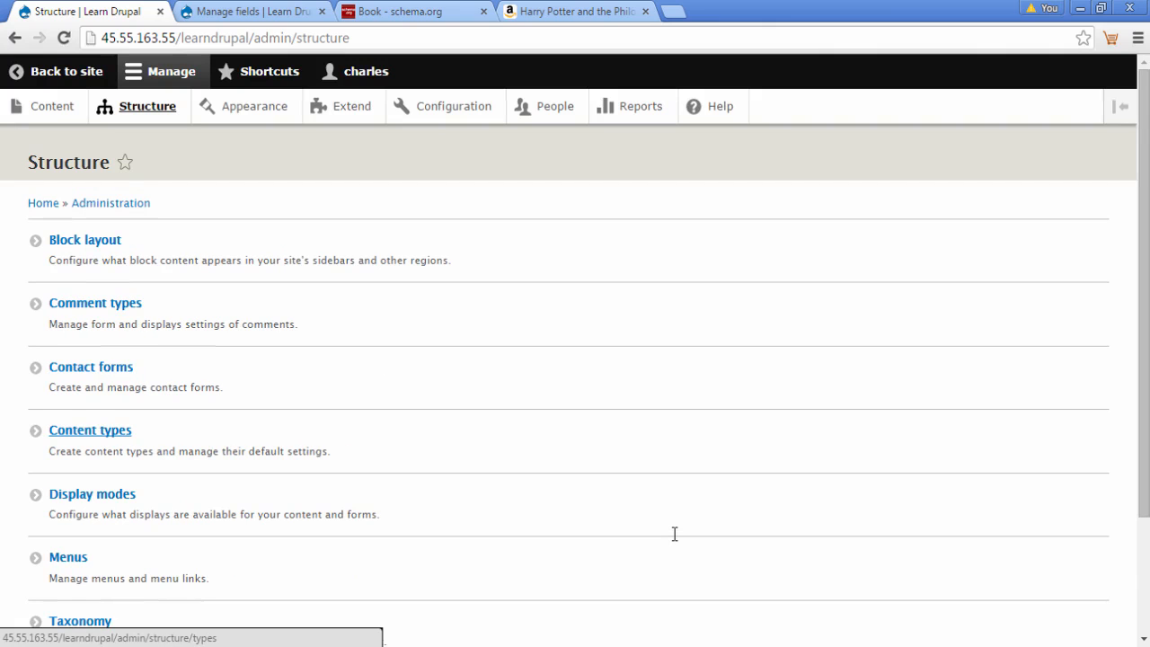
key("Return")
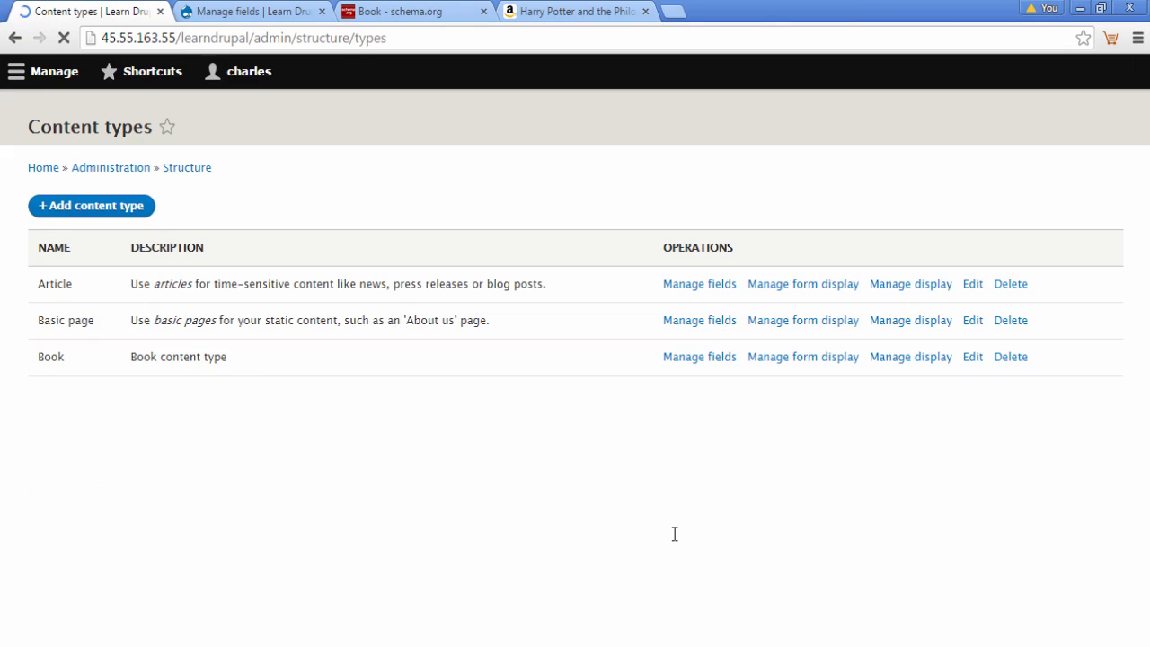
key("Tab")
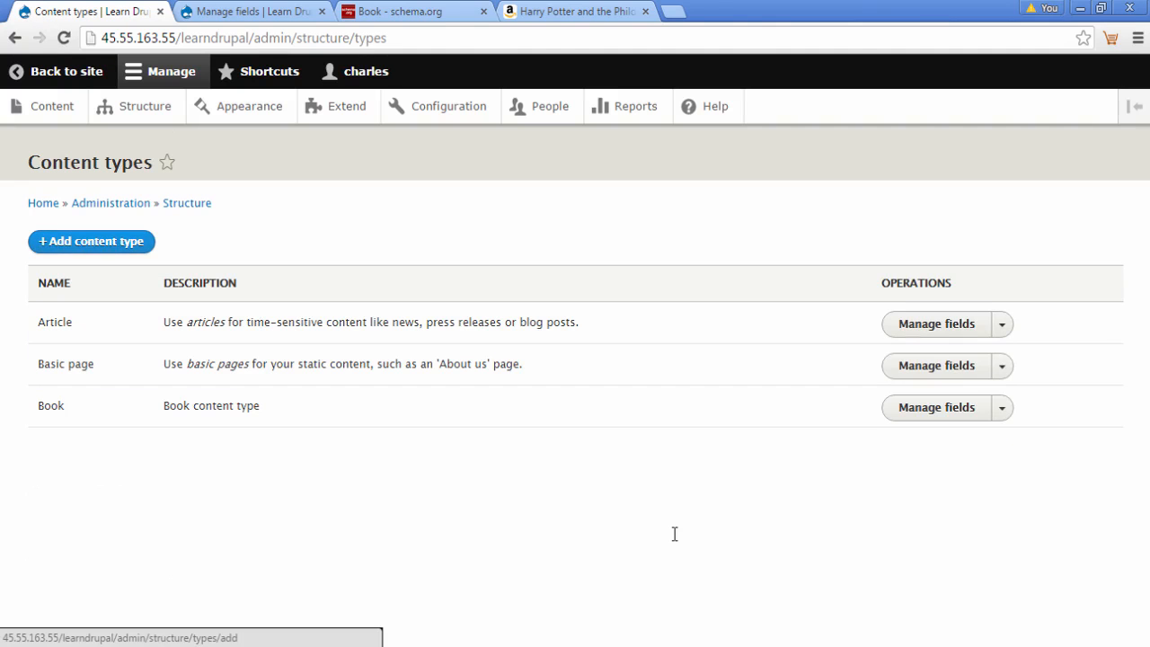
key("Return")
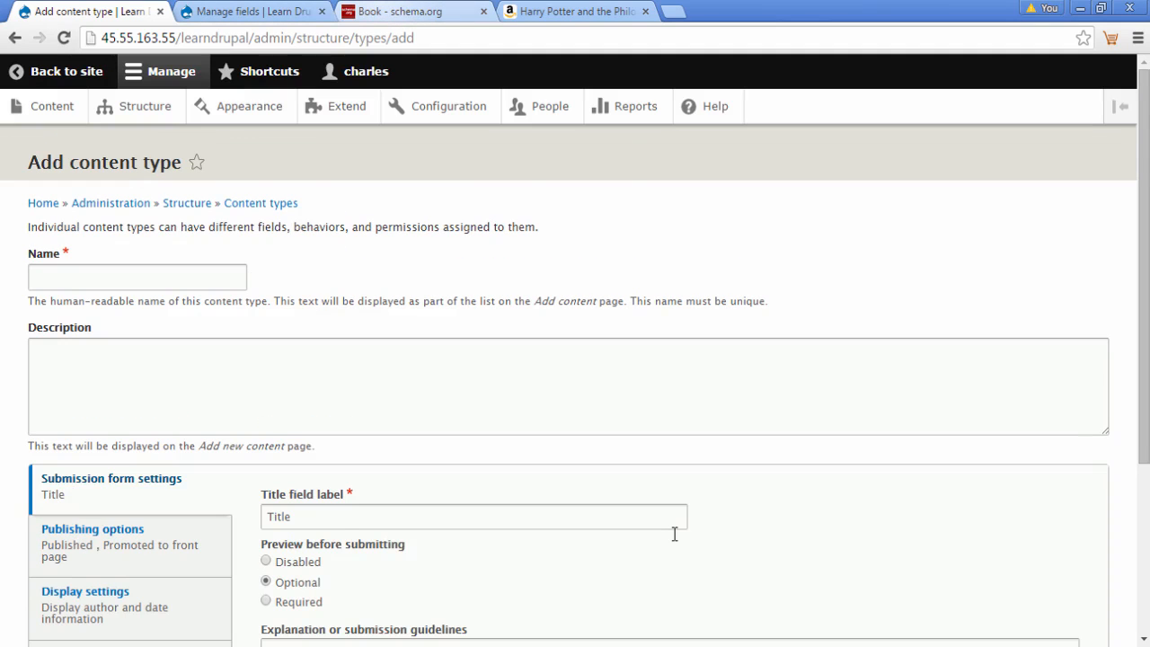
Copy the property name "author" from the schema.org Book page into the new content type's name.
left_click(386, 10)
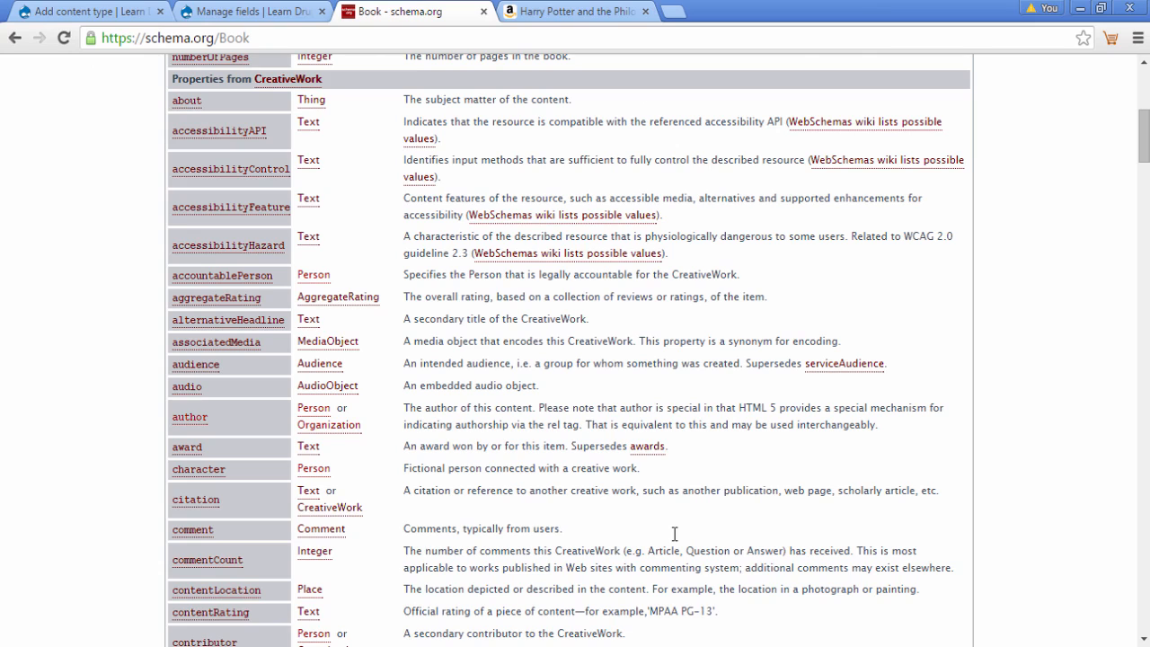
mouse_move(178, 417)
left_mouse_down()
mouse_move(208, 416)
mouse_move(171, 416)
left_mouse_up()
key("ctrl+c")
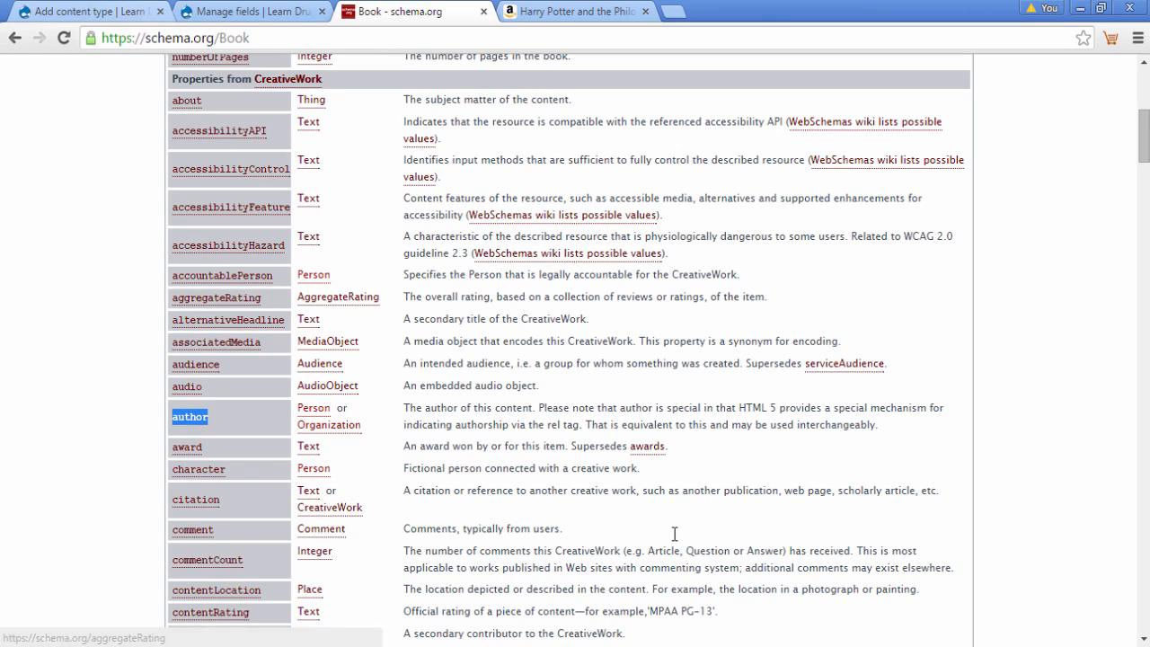
left_click(117, 12)
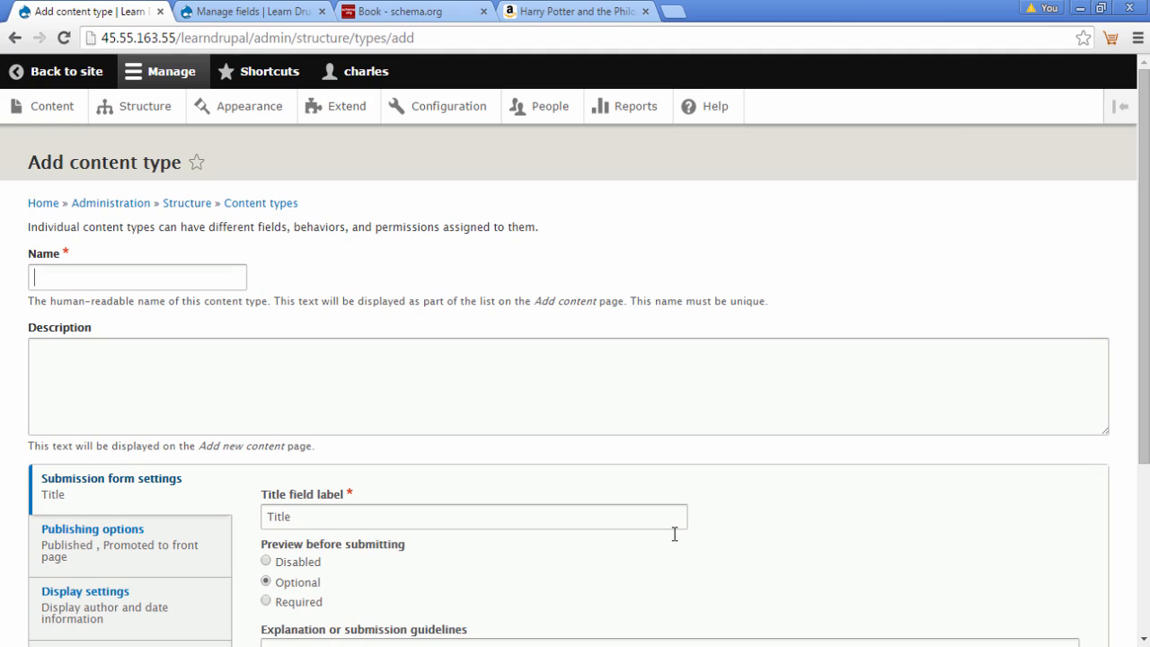
key("ctrl+v")
Copy schema.org's description of the author property into the content type's description, and save the type to manage its fields.
left_click(400, 11)
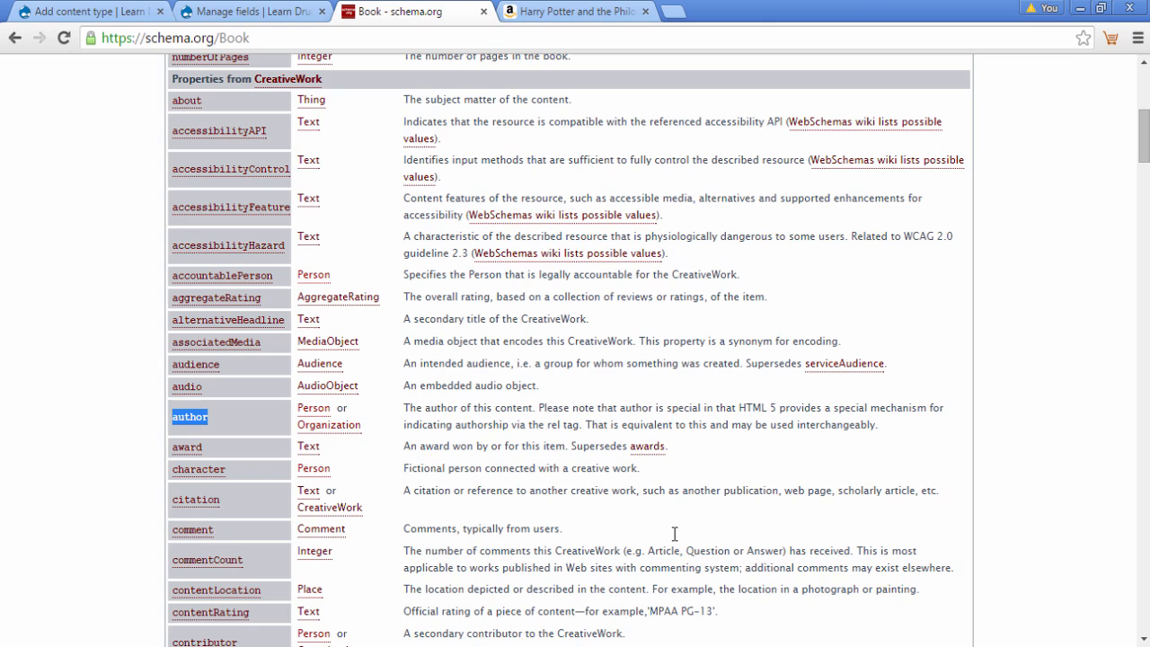
mouse_move(403, 408)
left_mouse_down()
mouse_move(535, 408)
mouse_move(667, 446)
mouse_move(877, 424)
left_mouse_up()
key("ctrl+c")
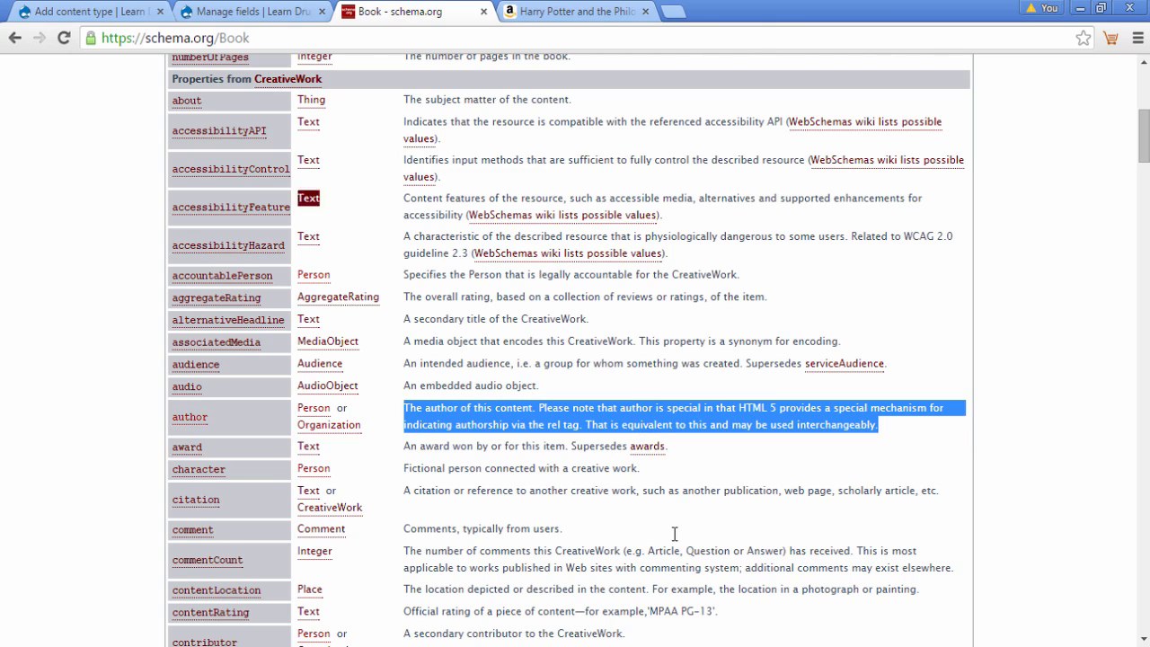
left_click(90, 12)
key("Tab")
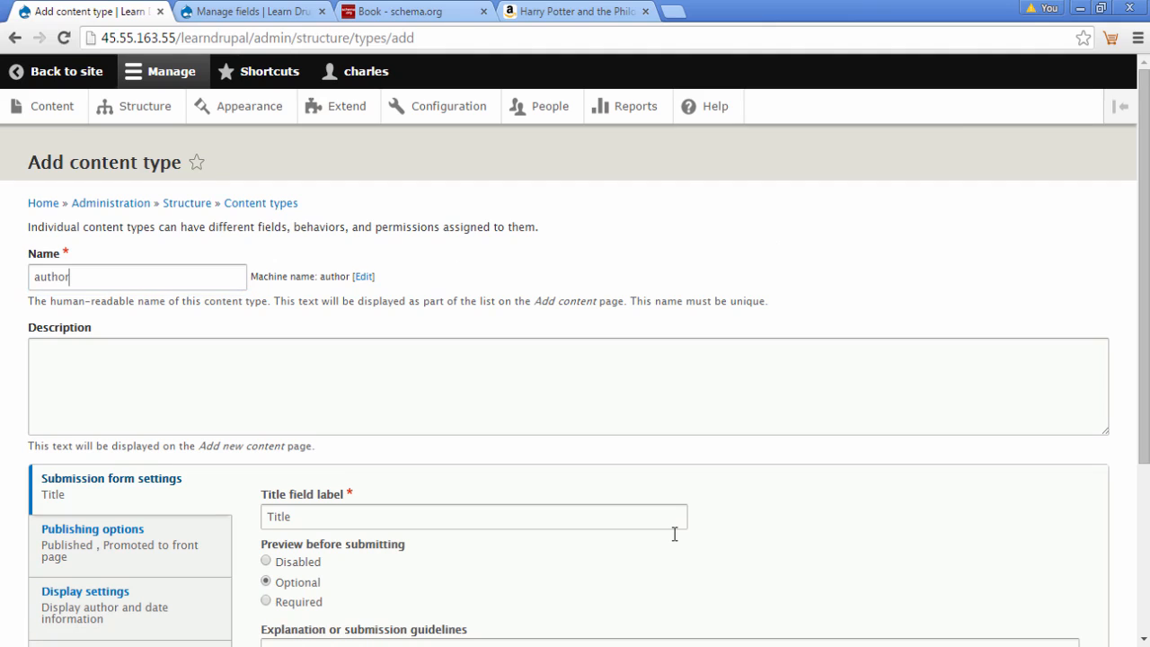
key("ctrl+v")
scroll(673, 534, "down", 2)
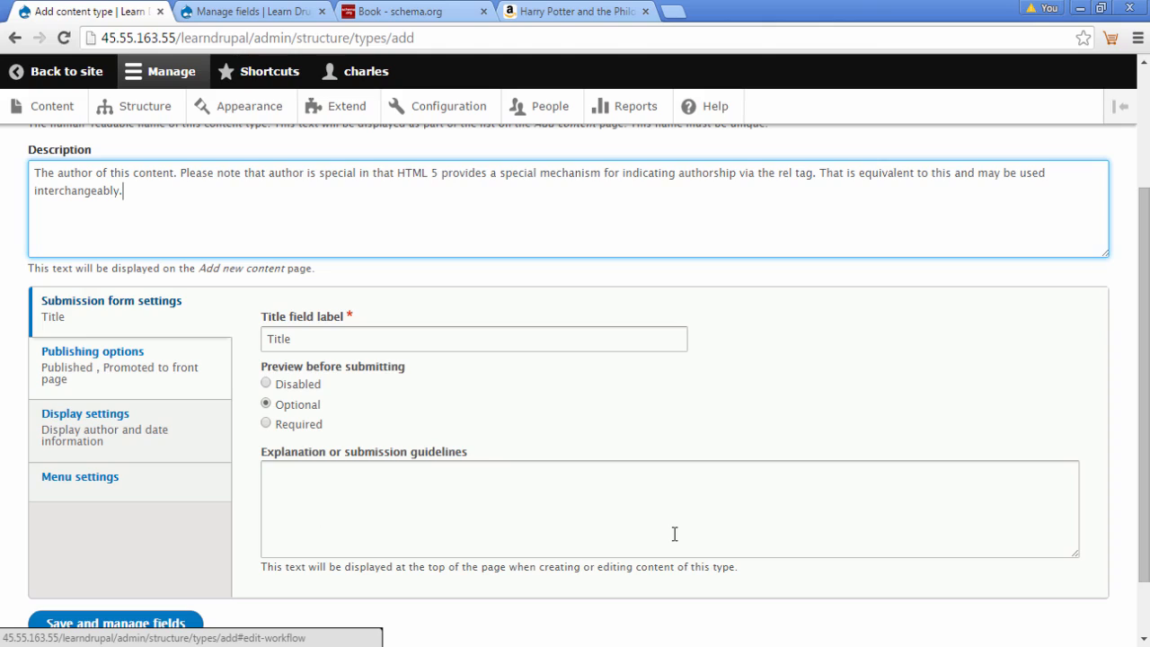
scroll(673, 534, "down", 1)
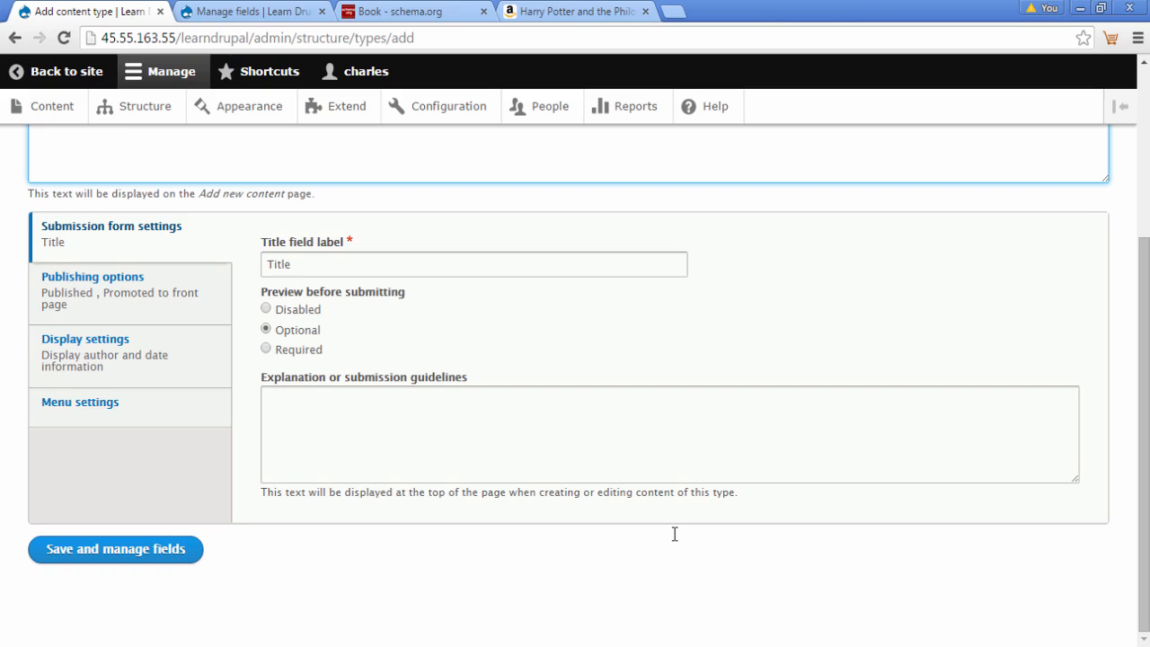
left_click(115, 548)
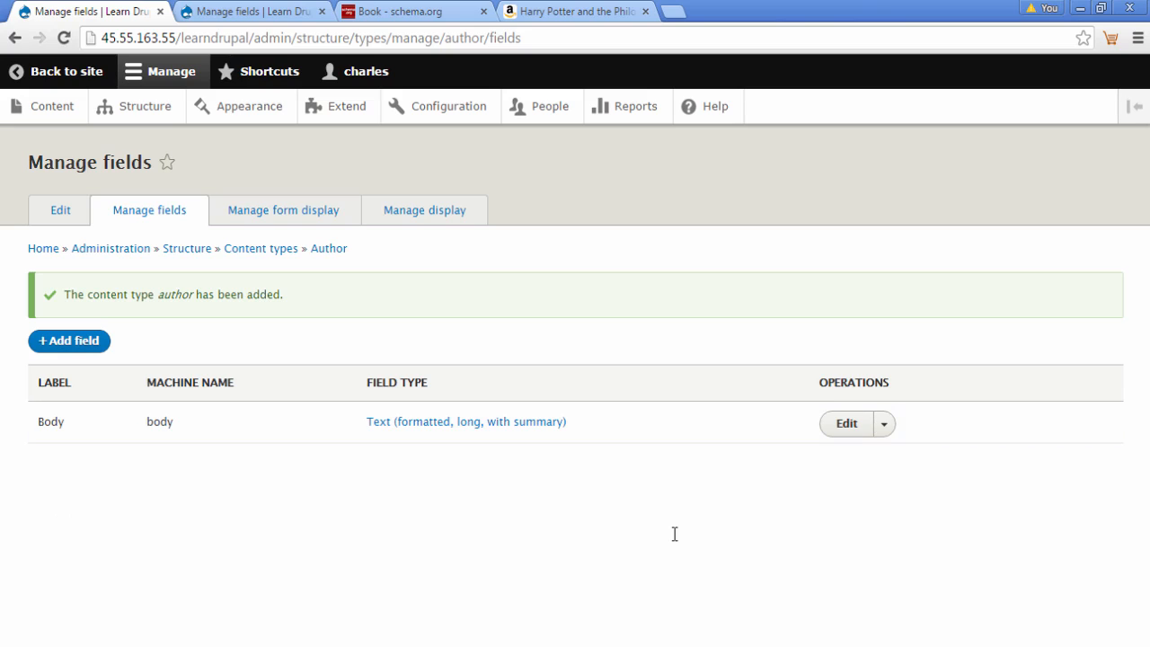
Add the existing field Image: field_image to the Author content type, keeping the label Image.
left_click(69, 341)
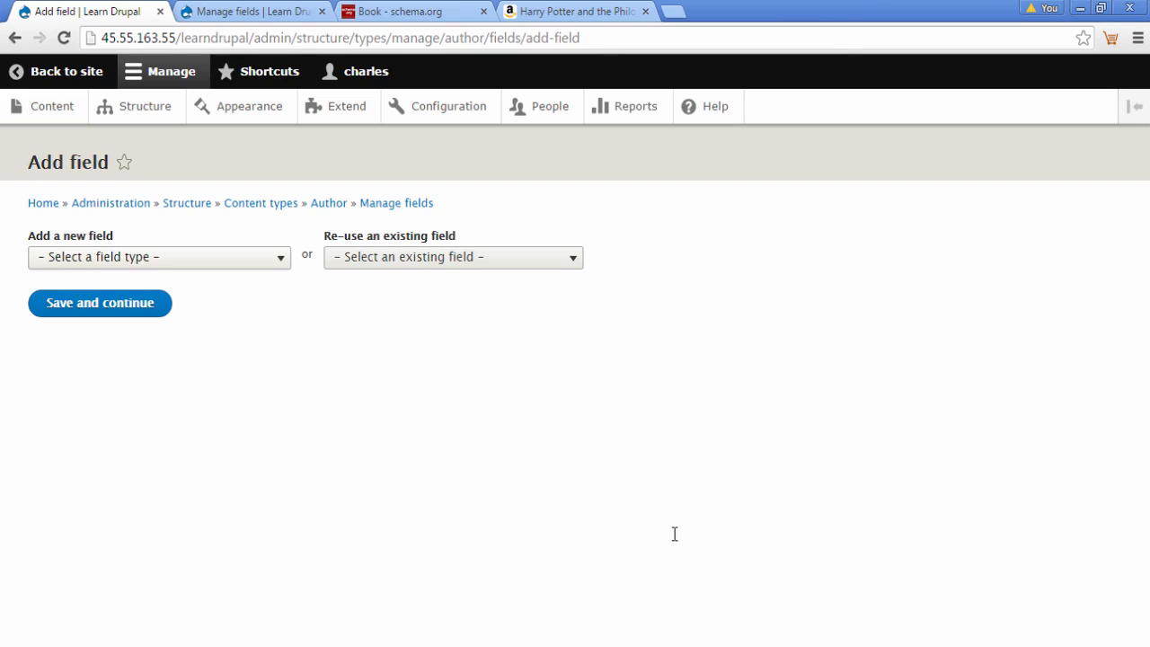
left_click(159, 258)
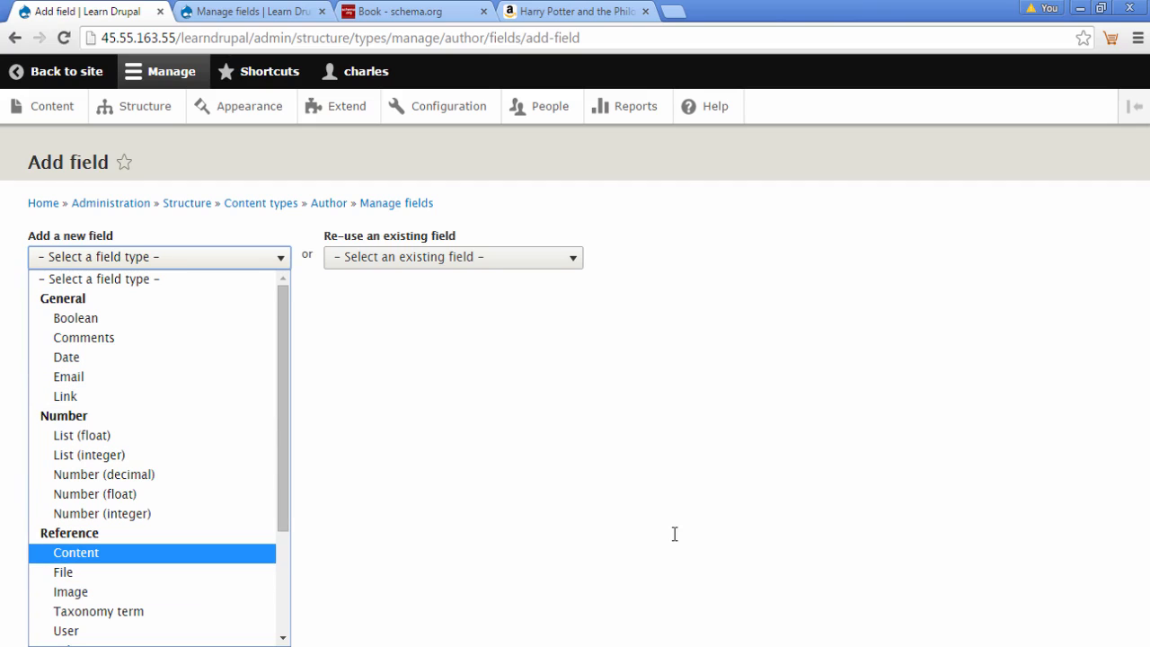
left_click(453, 258)
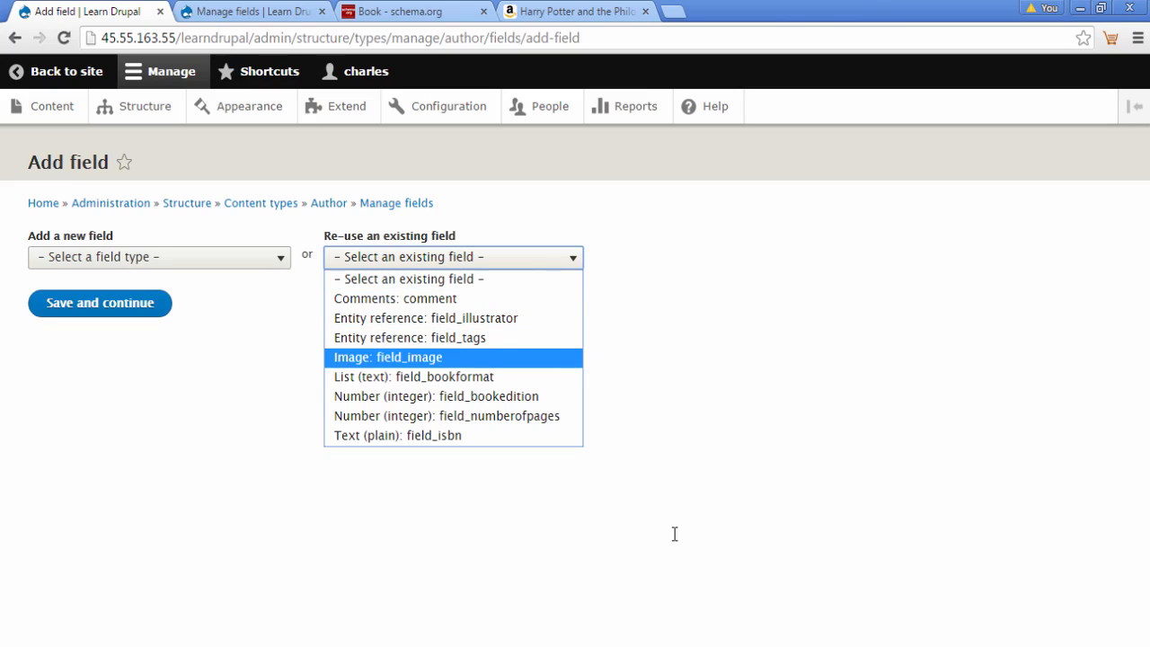
left_click(388, 356)
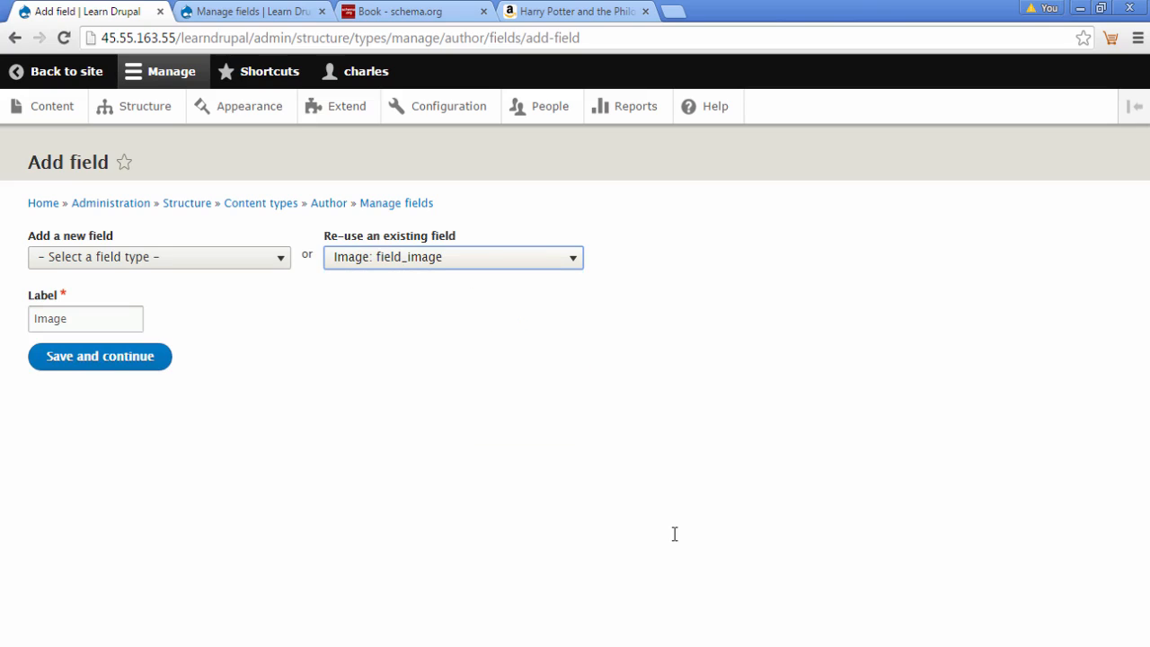
left_click(99, 356)
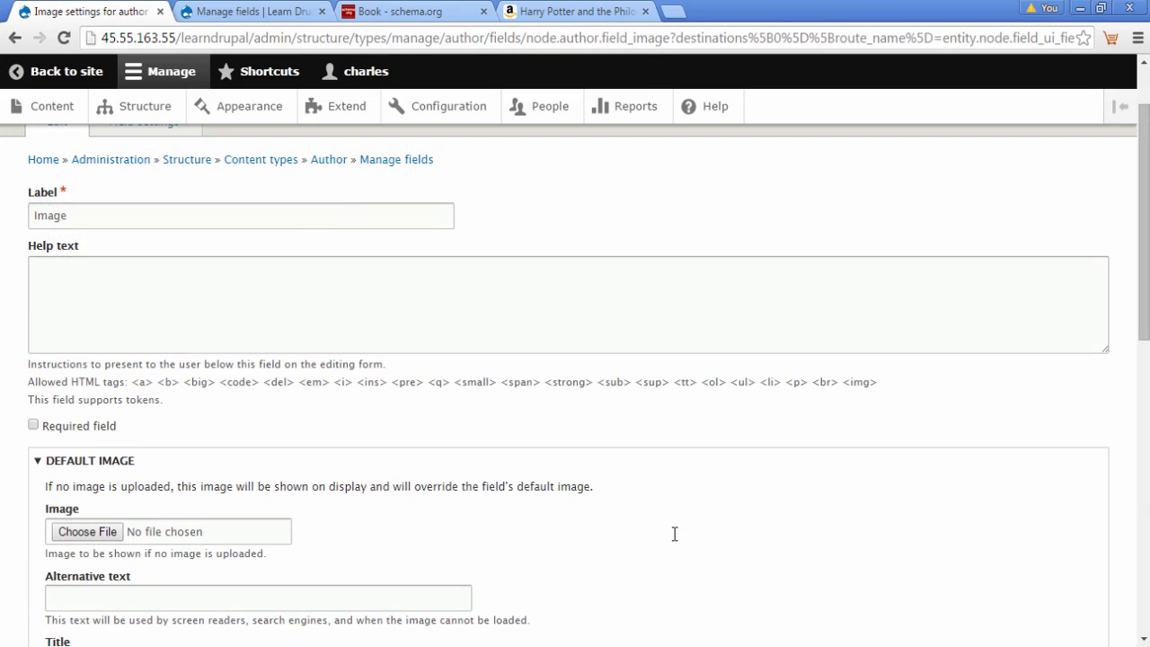
Make the Author type's Image field required and save its settings.
left_click(34, 425)
scroll(674, 533, "down", 8)
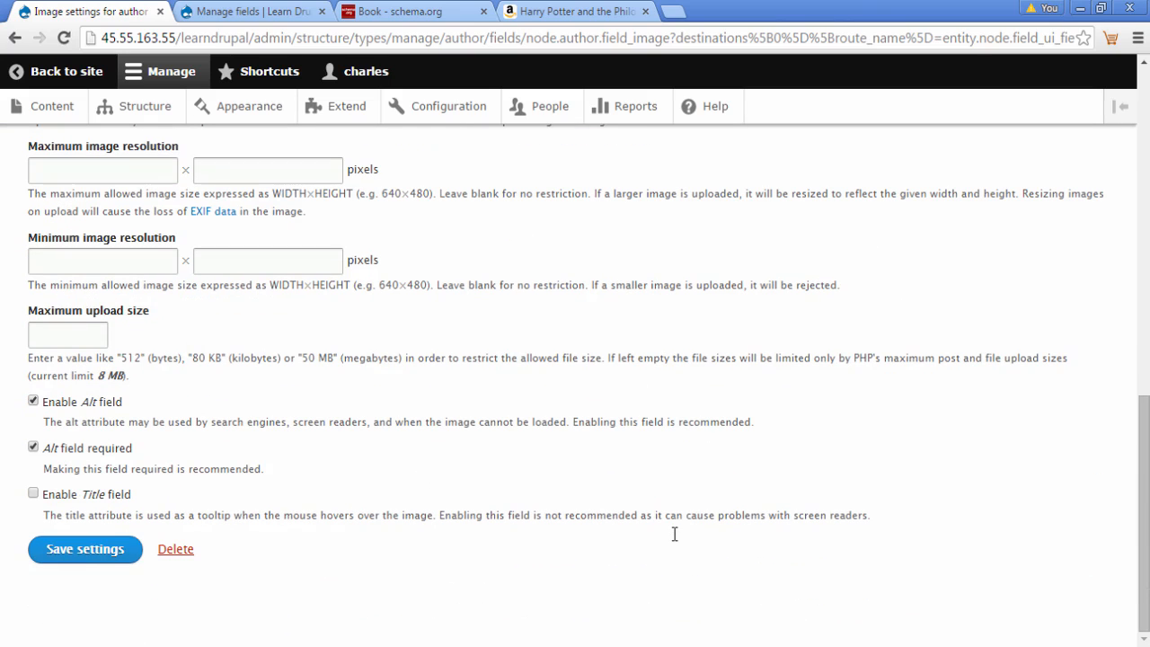
left_click(85, 549)
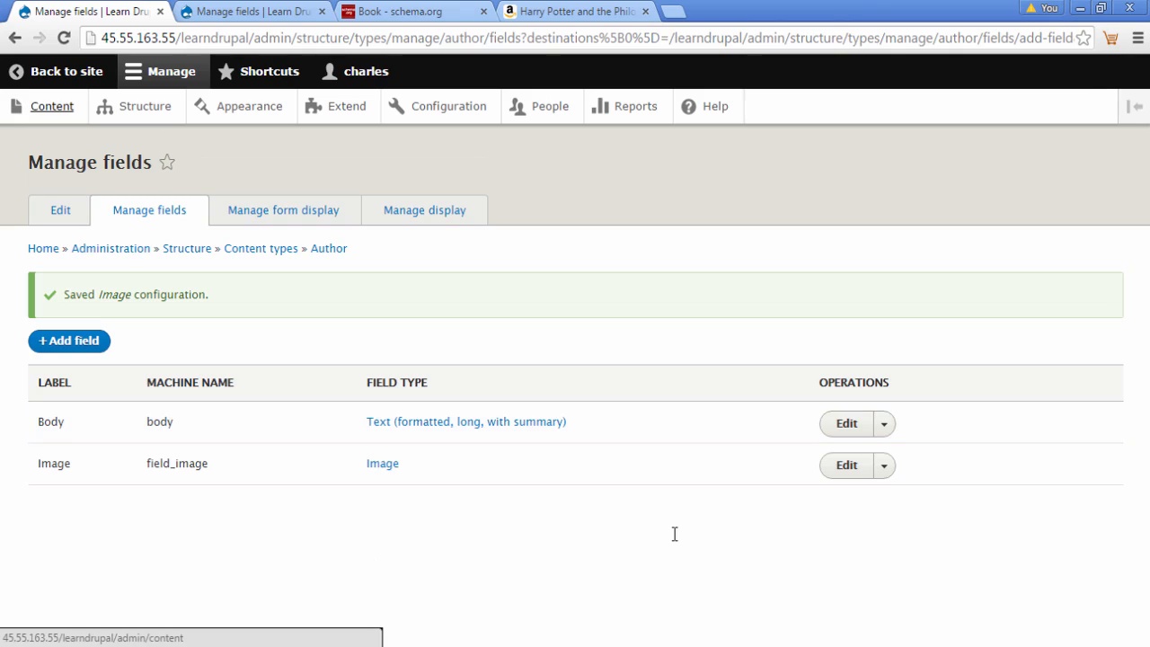
Create and publish an author entry titled "J.K. Rowling Page" with her biography, the photo 819zleU4ByL._UX250_.jpg and alternative text "jk rowling".
left_click(51, 106)
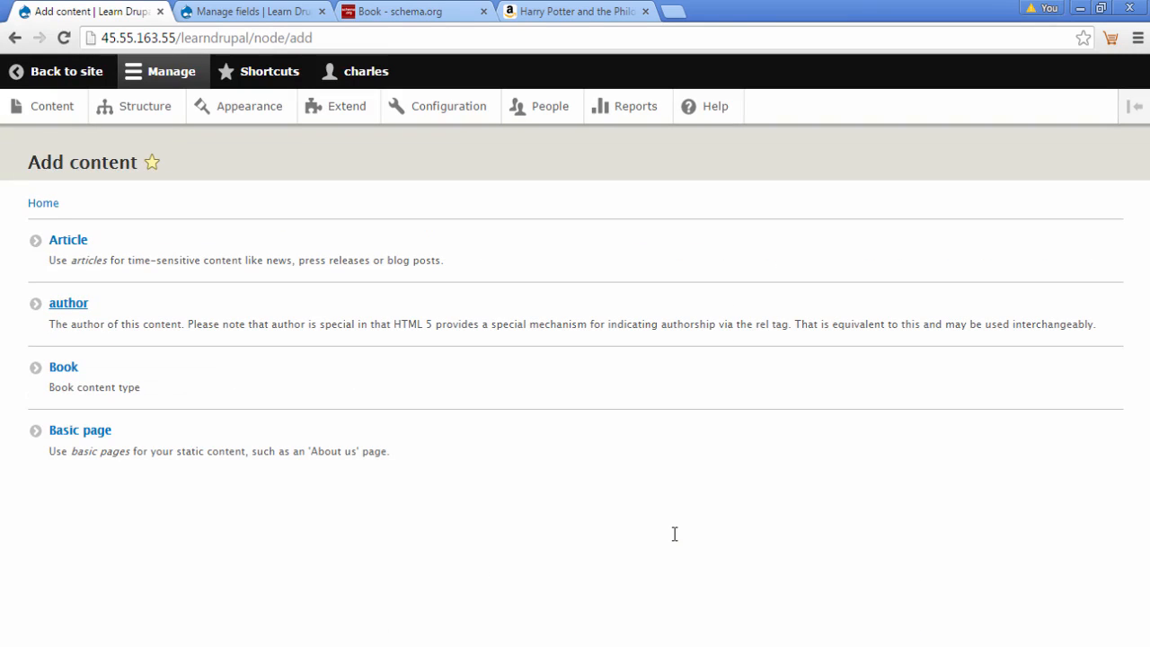
key("Return")
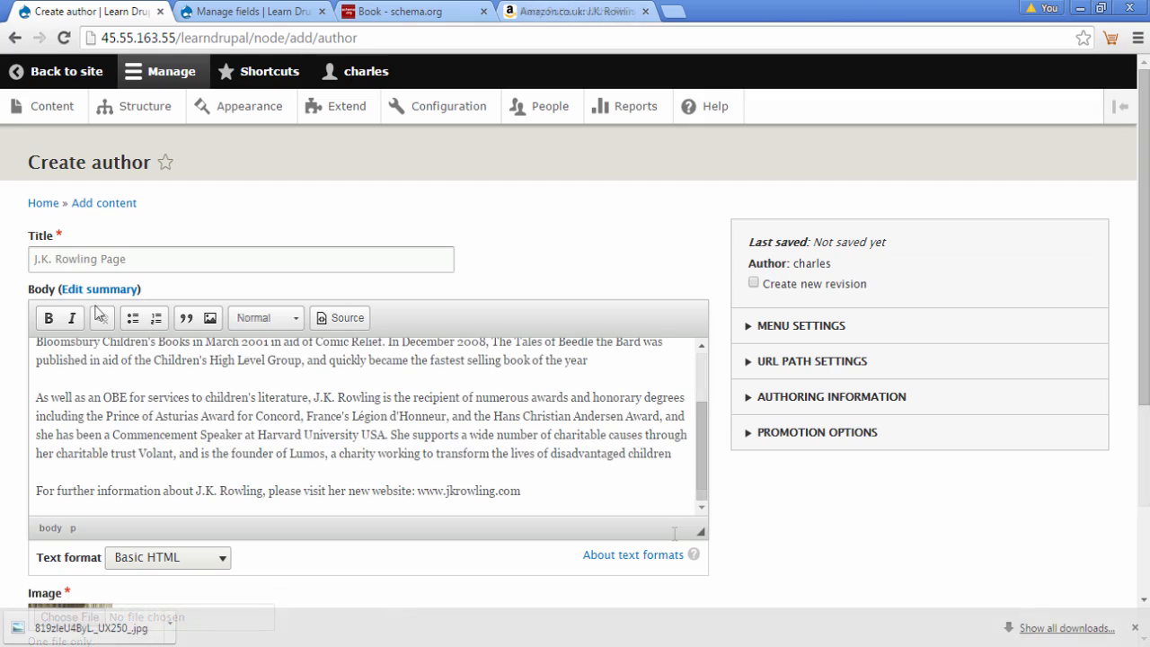
left_click(50, 259)
key("shift+End")
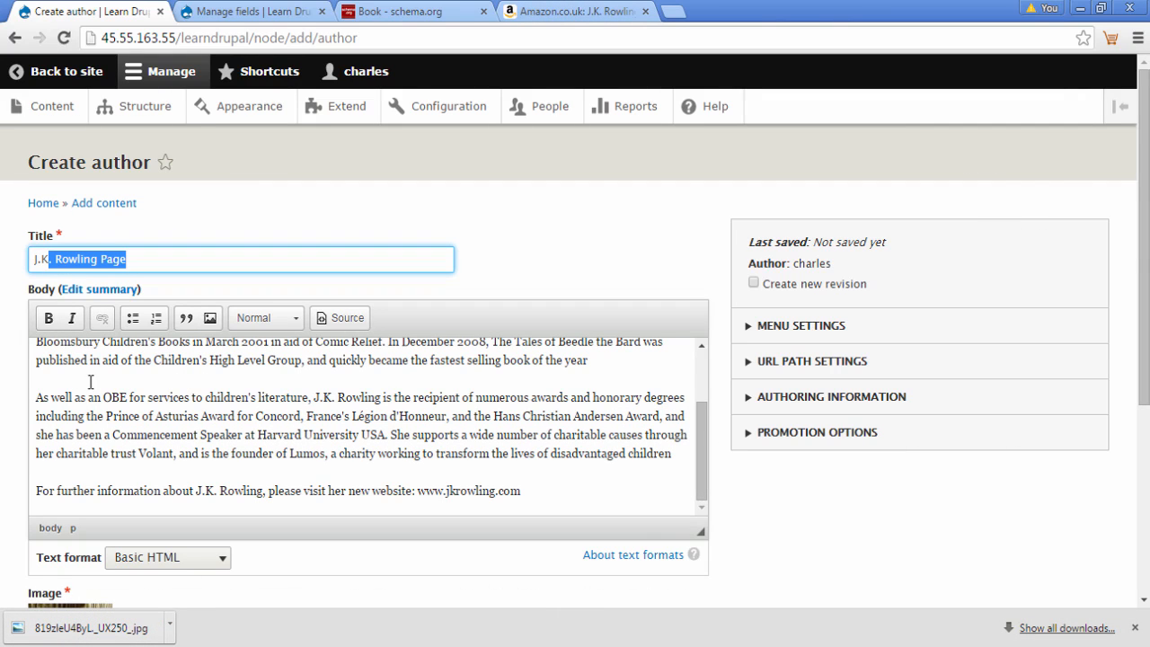
scroll(99, 416, "down", 1)
scroll(107, 363, "down", 2)
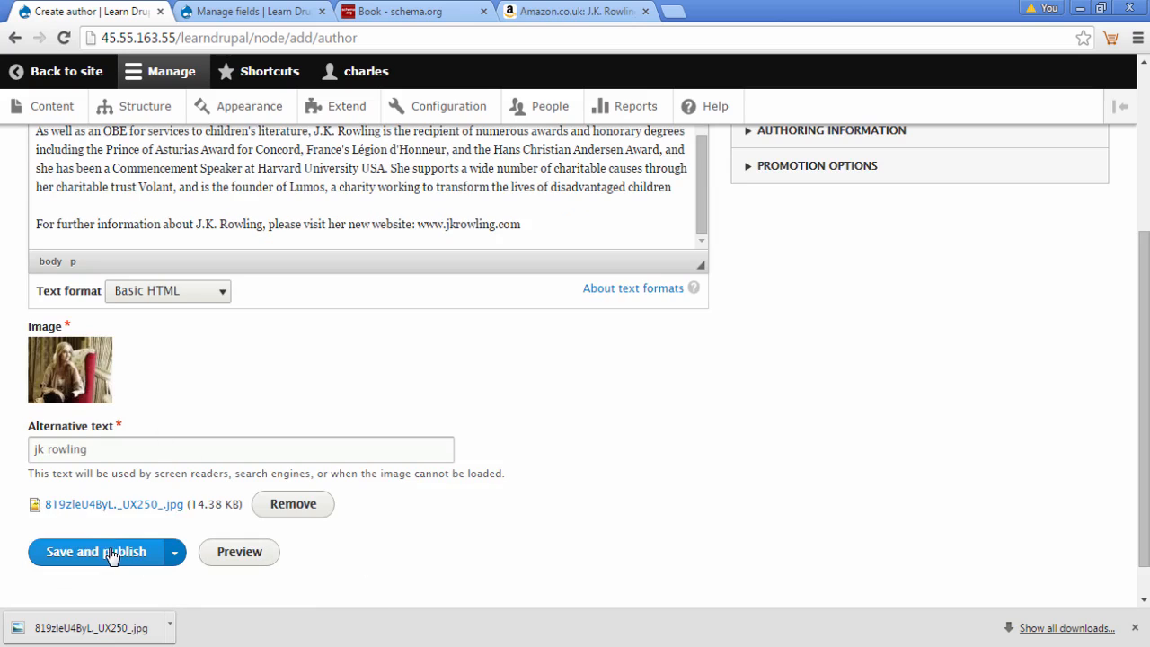
left_click(104, 555)
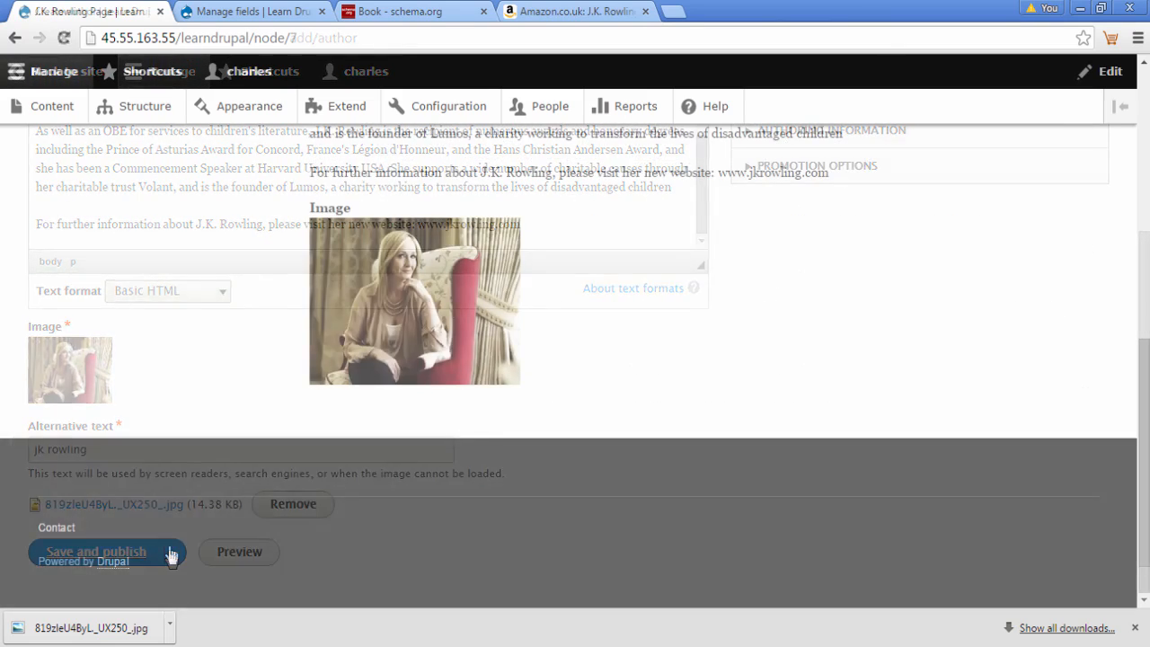
scroll(434, 401, "up", 5)
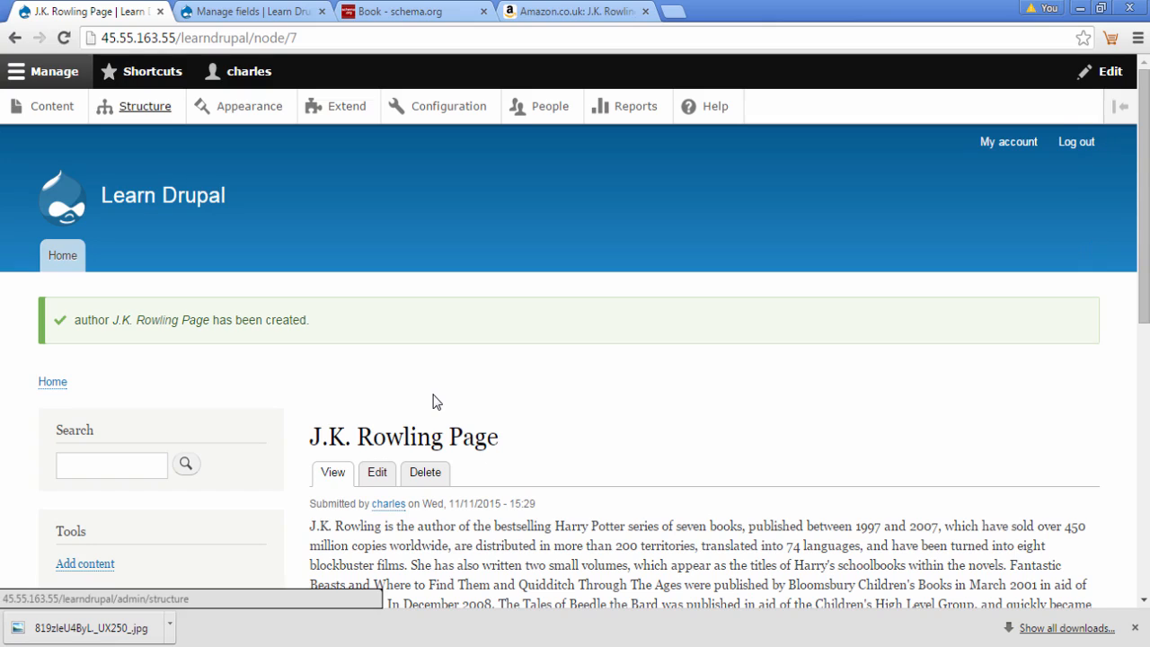
Start a new field on the Book content type, using the Content reference field type.
left_click(133, 106)
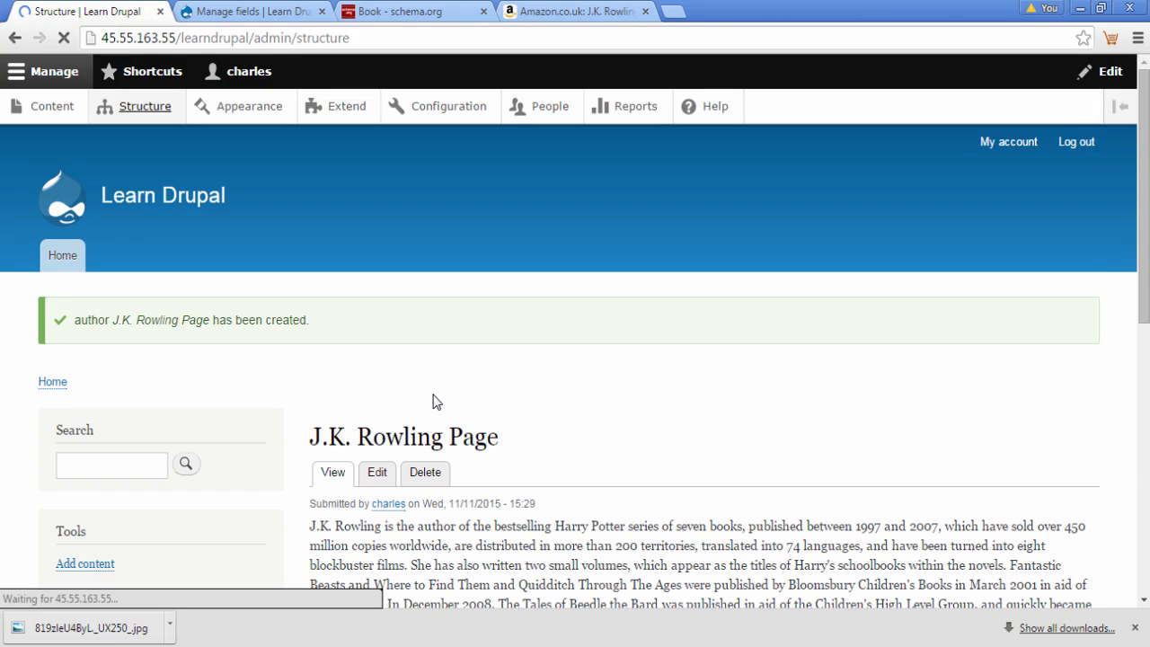
scroll(432, 401, "down", 1)
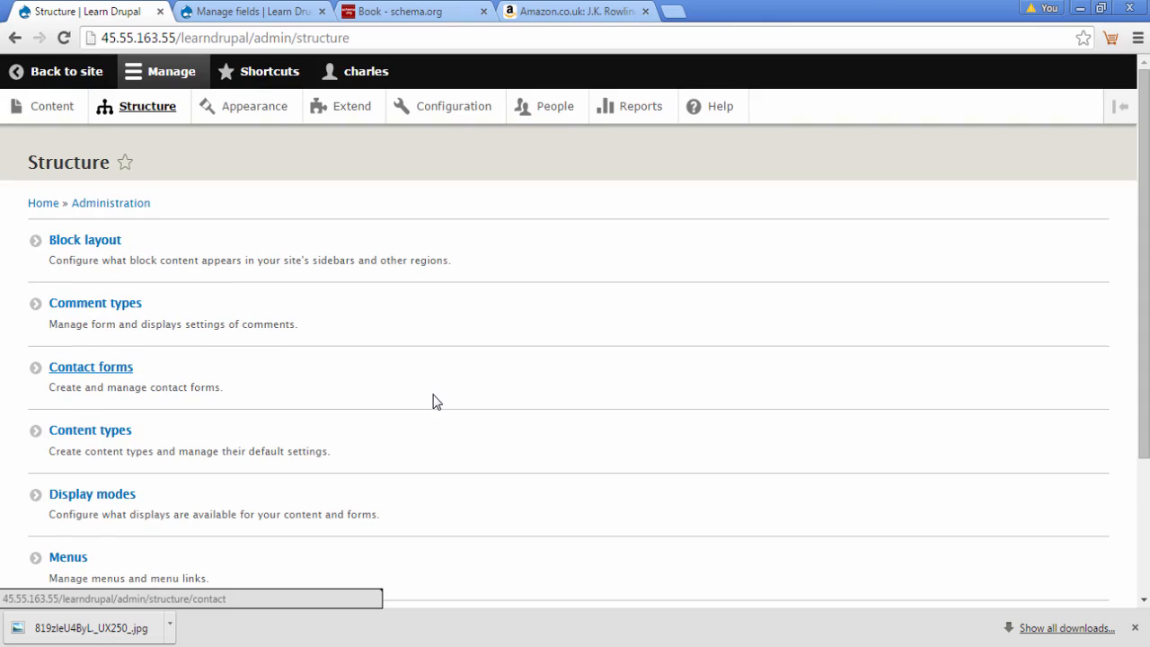
left_click(90, 429)
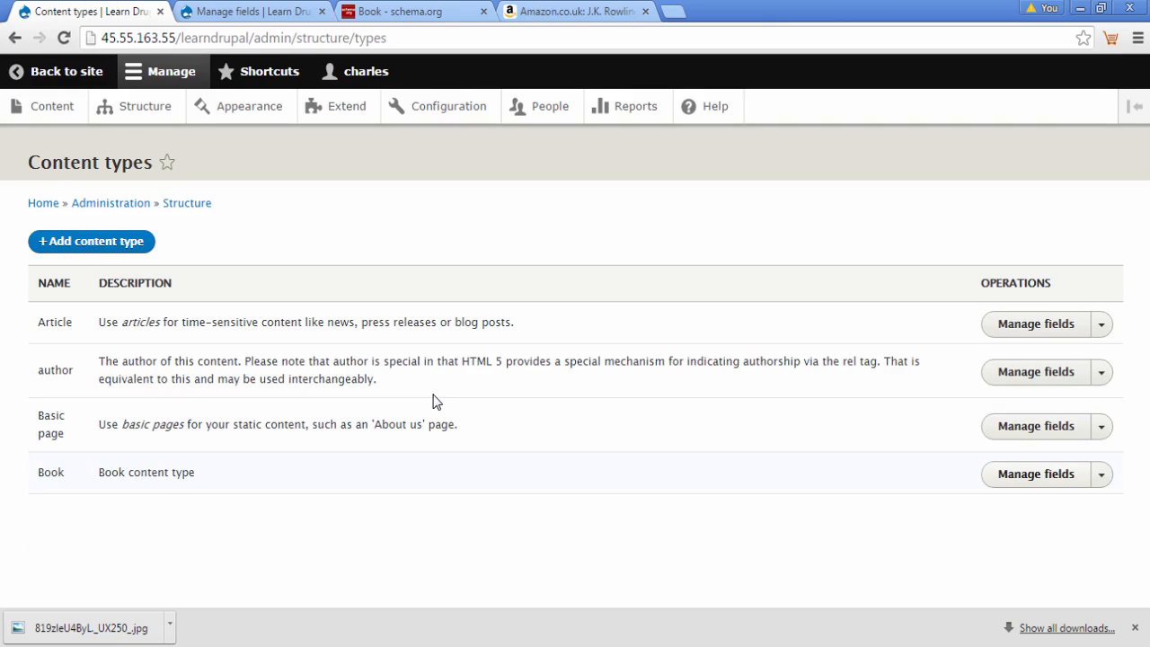
left_click(1035, 475)
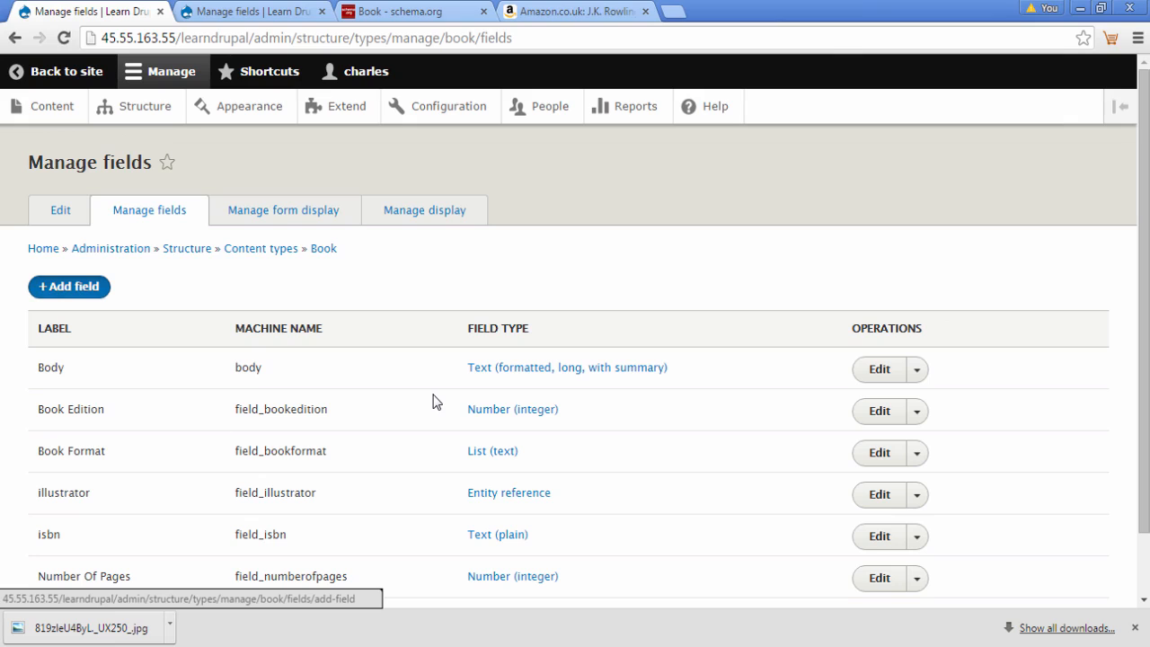
left_click(69, 286)
left_click(159, 258)
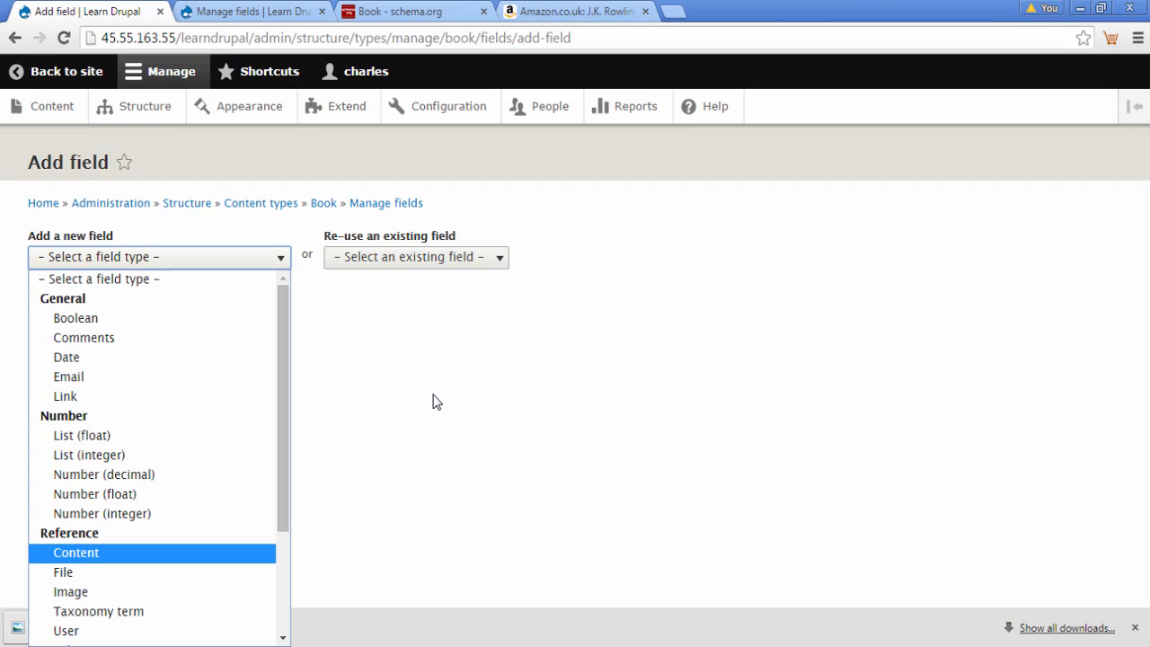
key("Return")
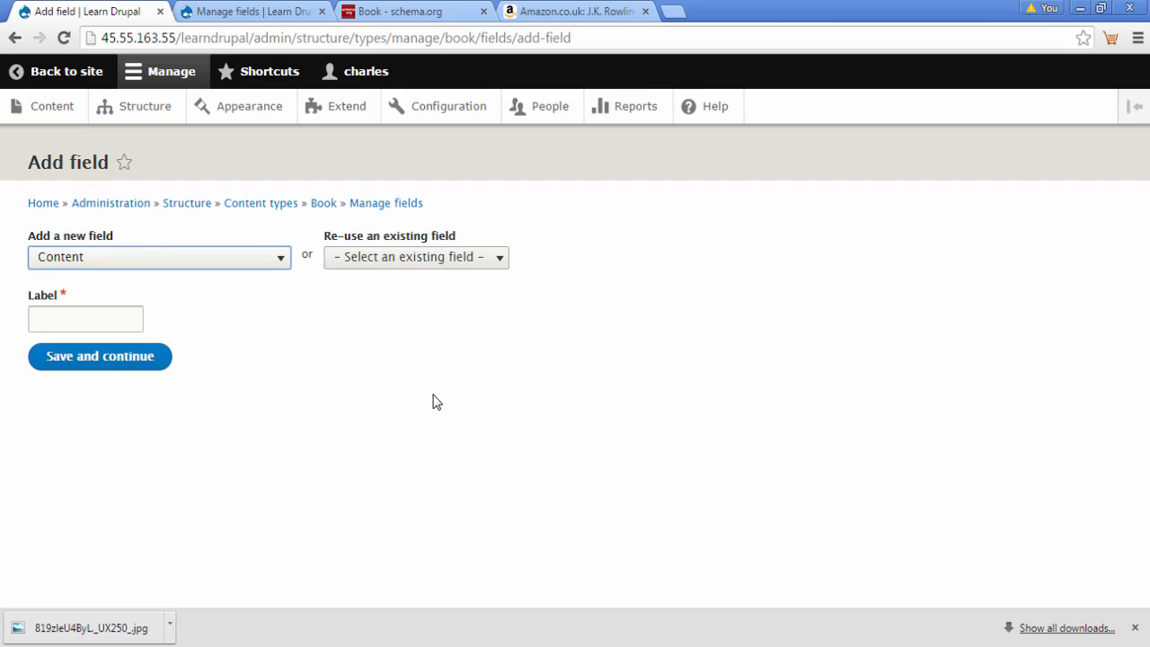
Label the new field "author", copied from the schema.org Book page, and save it as a Content reference limited to 1 value.
left_click(400, 11)
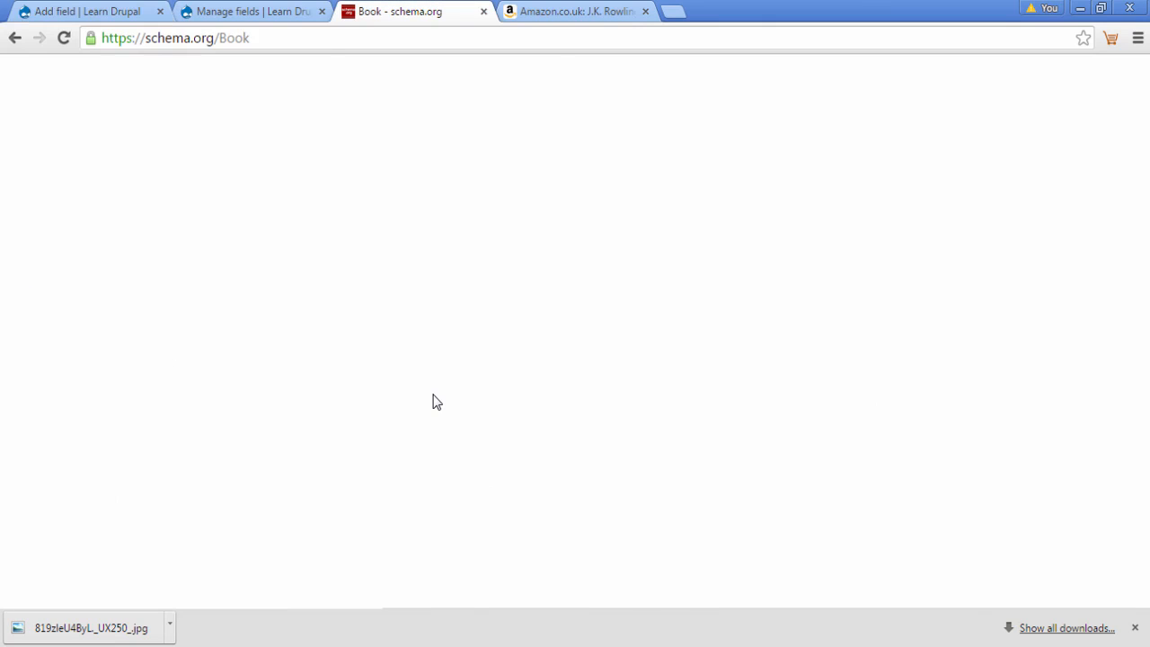
left_click_drag(209, 418, 171, 418)
key("ctrl+c")
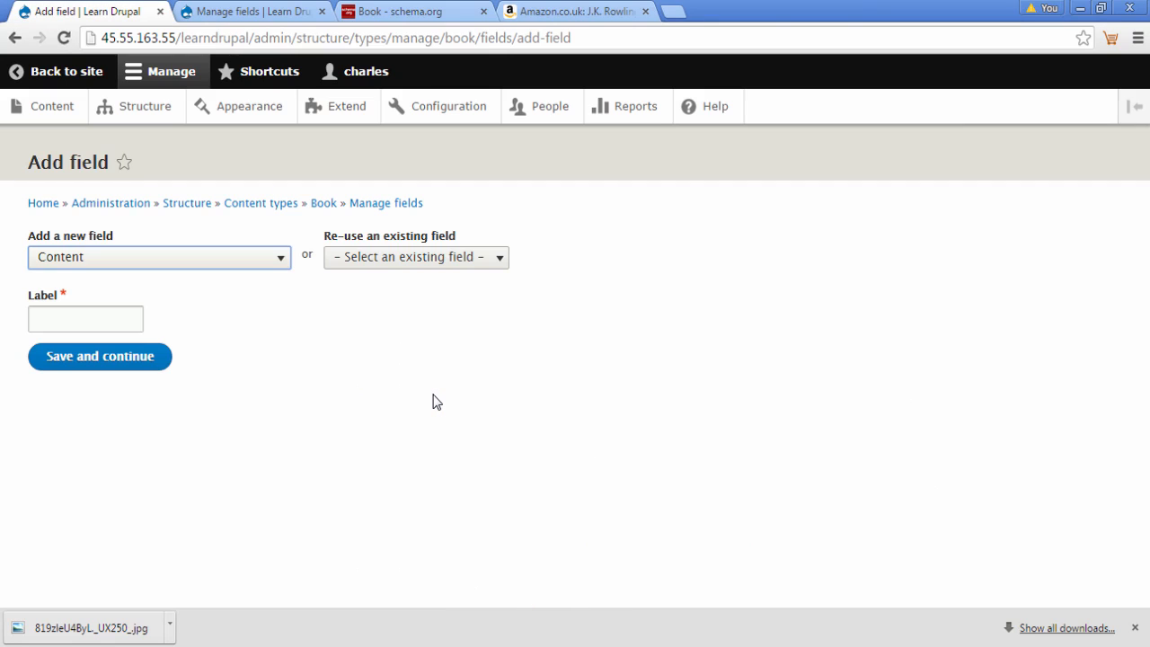
left_click(87, 11)
left_click(85, 318)
key("ctrl+v")
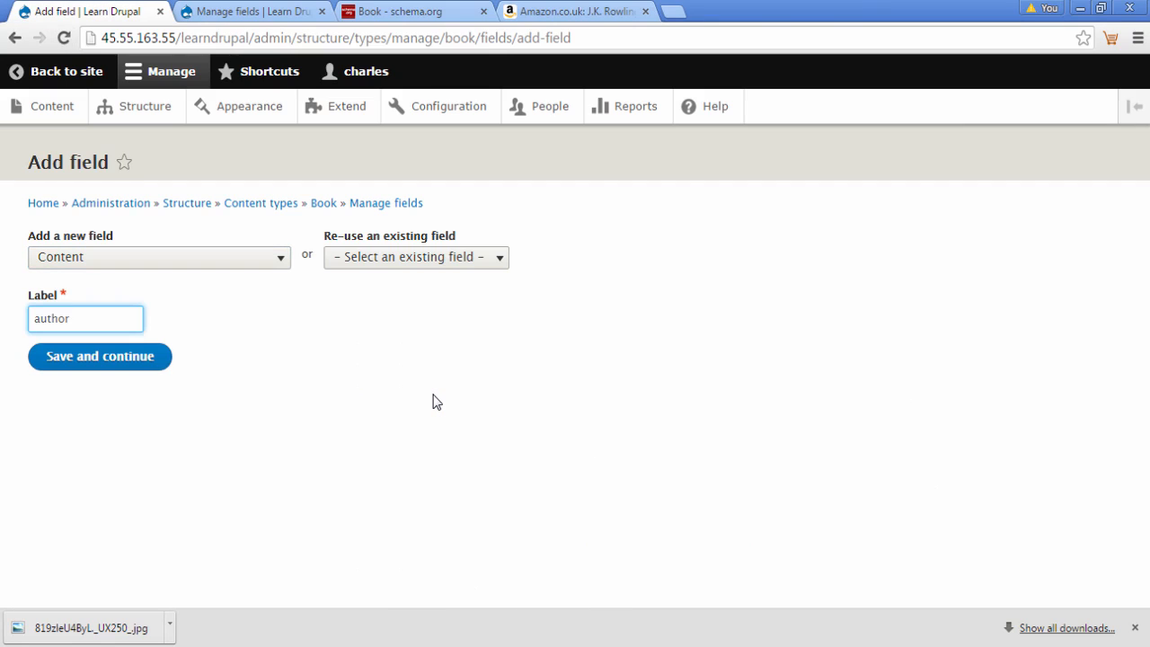
left_click(437, 401)
left_click_drag(214, 319, 241, 319)
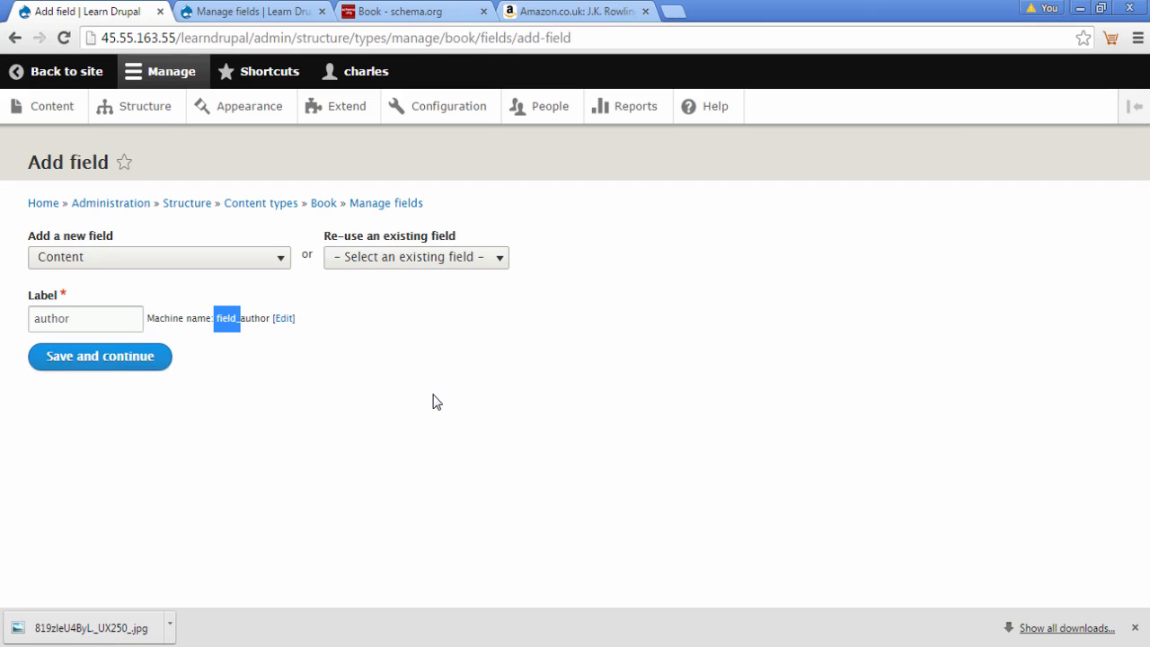
left_click(99, 355)
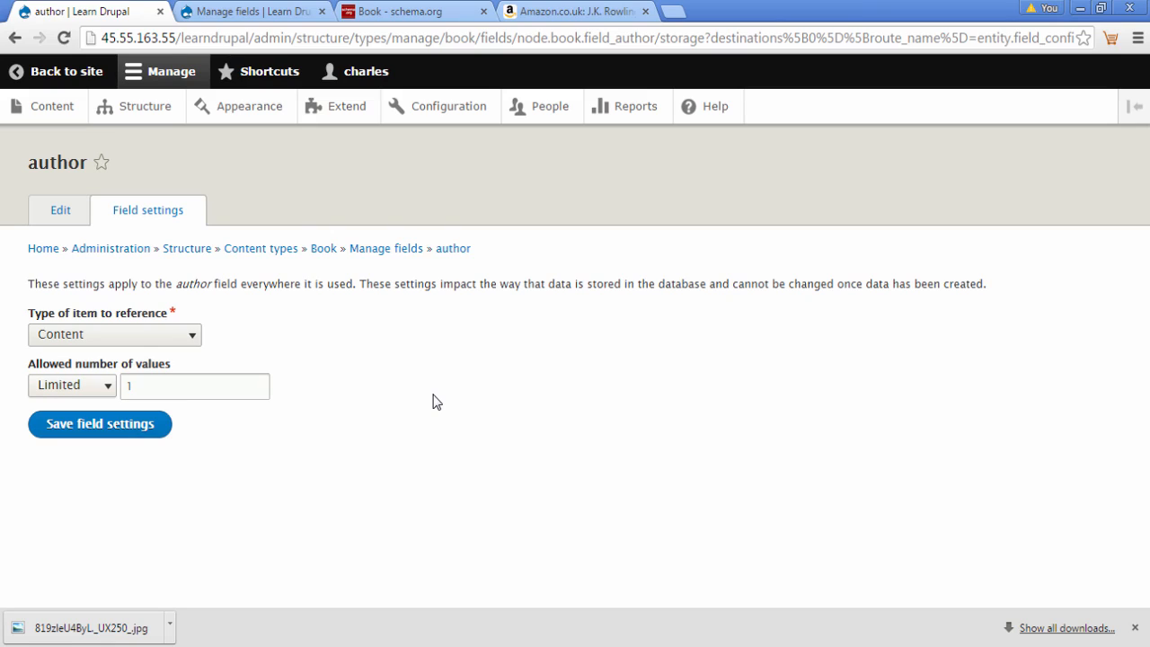
left_click(100, 423)
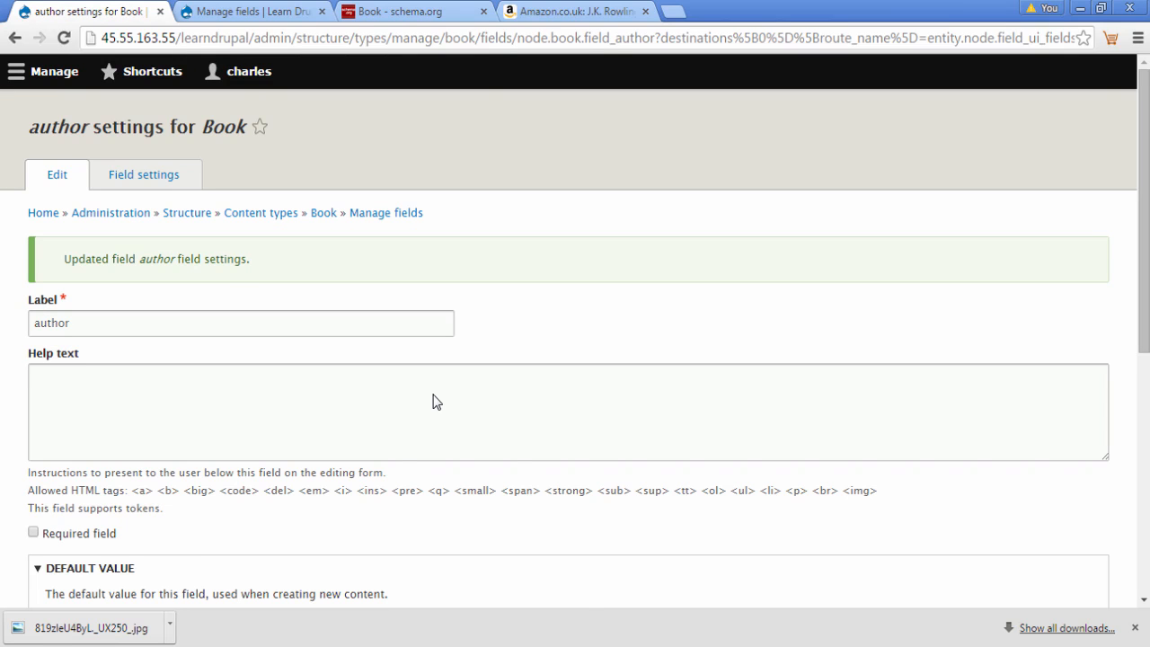
Copy schema.org's description of the author property into the help text of the Book's author field.
left_click(415, 12)
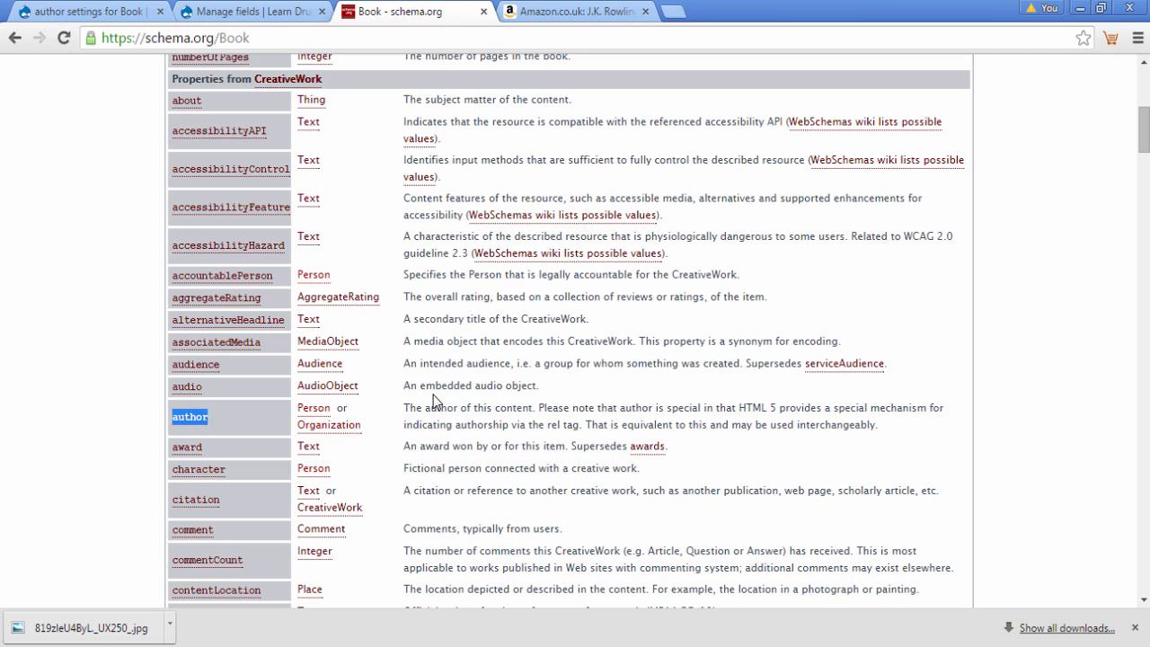
left_click_drag(404, 408, 877, 424)
key("ctrl+c")
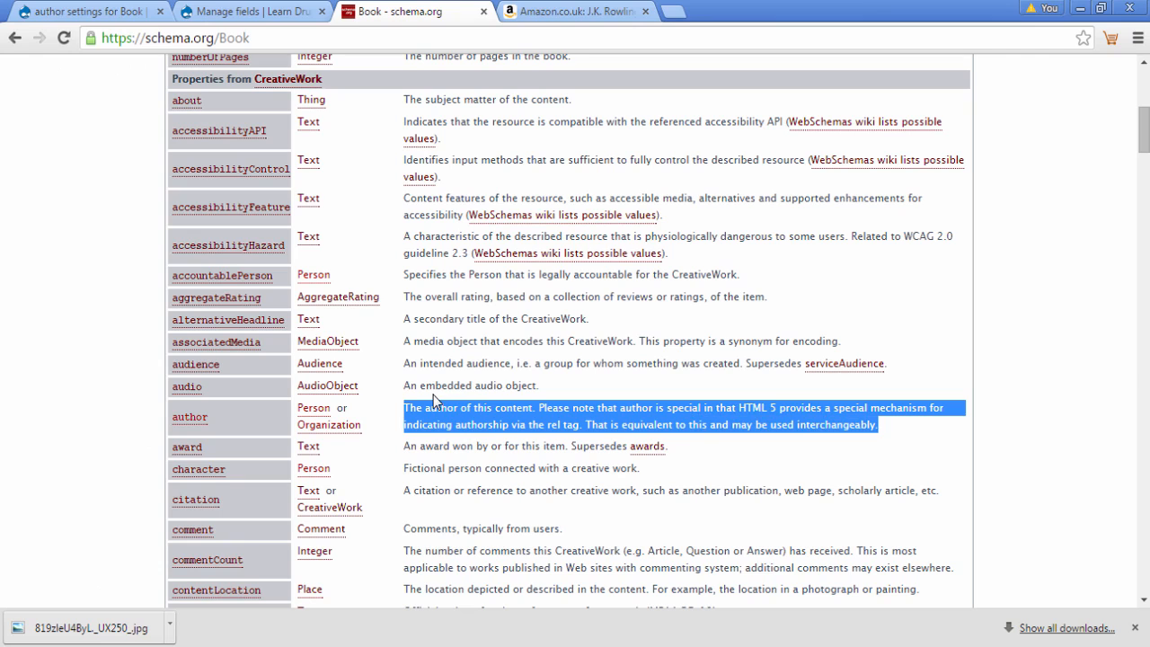
left_click(88, 12)
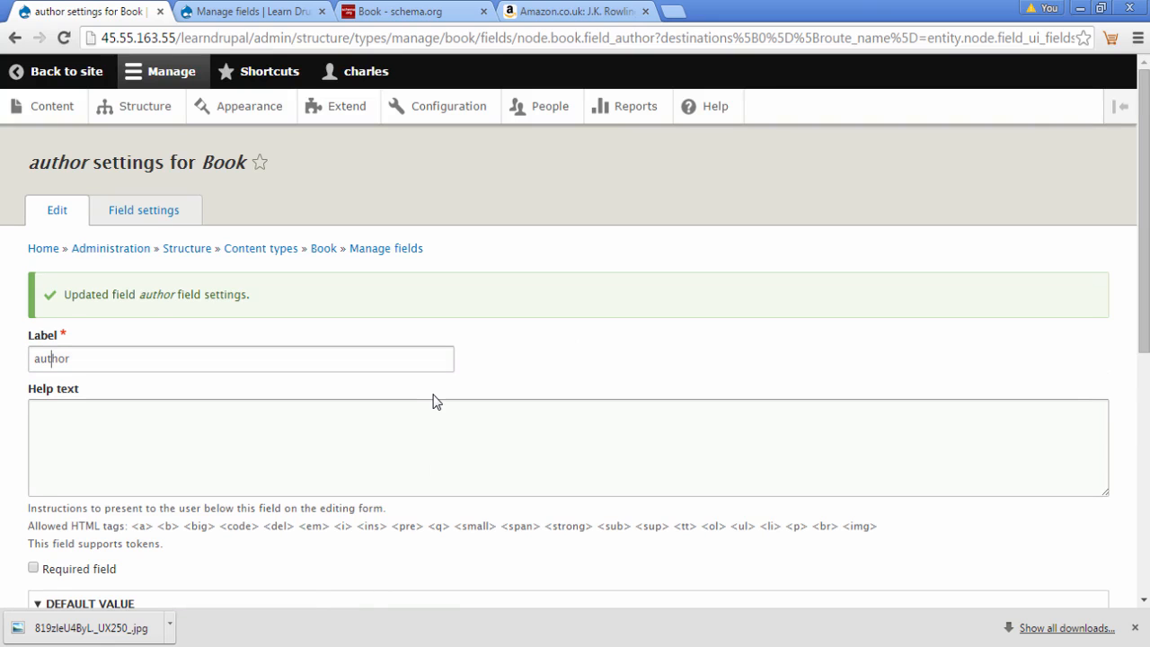
key("Tab")
key("Tab")
key("ctrl+v")
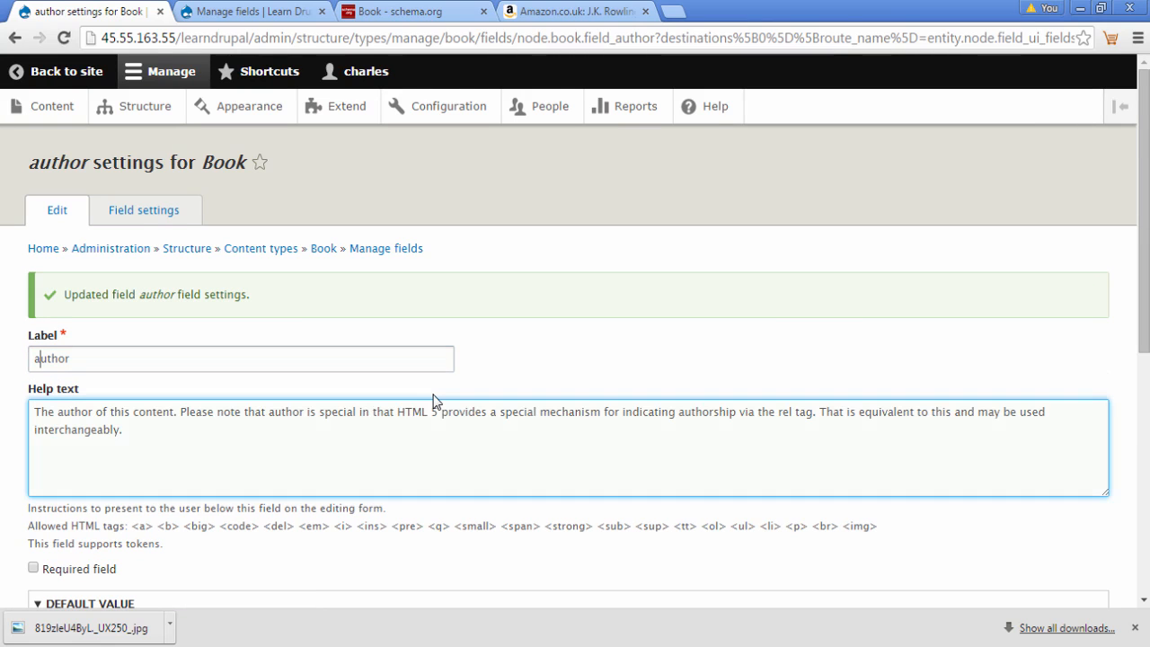
Capitalize the field's label to "Author" and make the field required.
key("shift+Tab")
type("A")
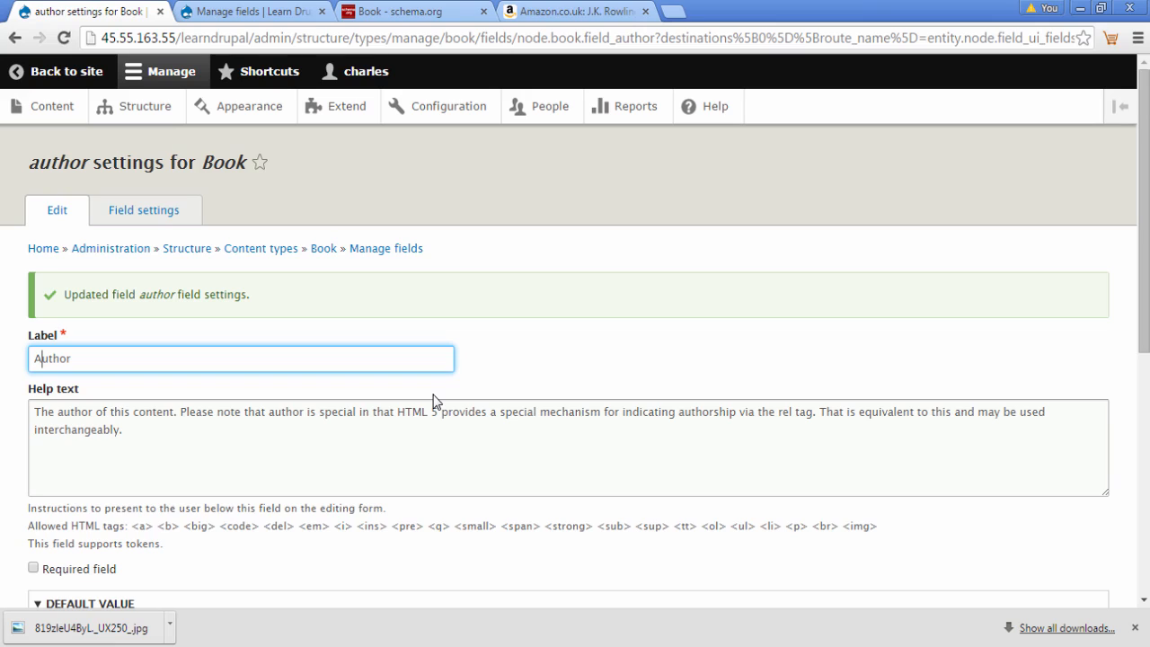
scroll(432, 401, "down", 2)
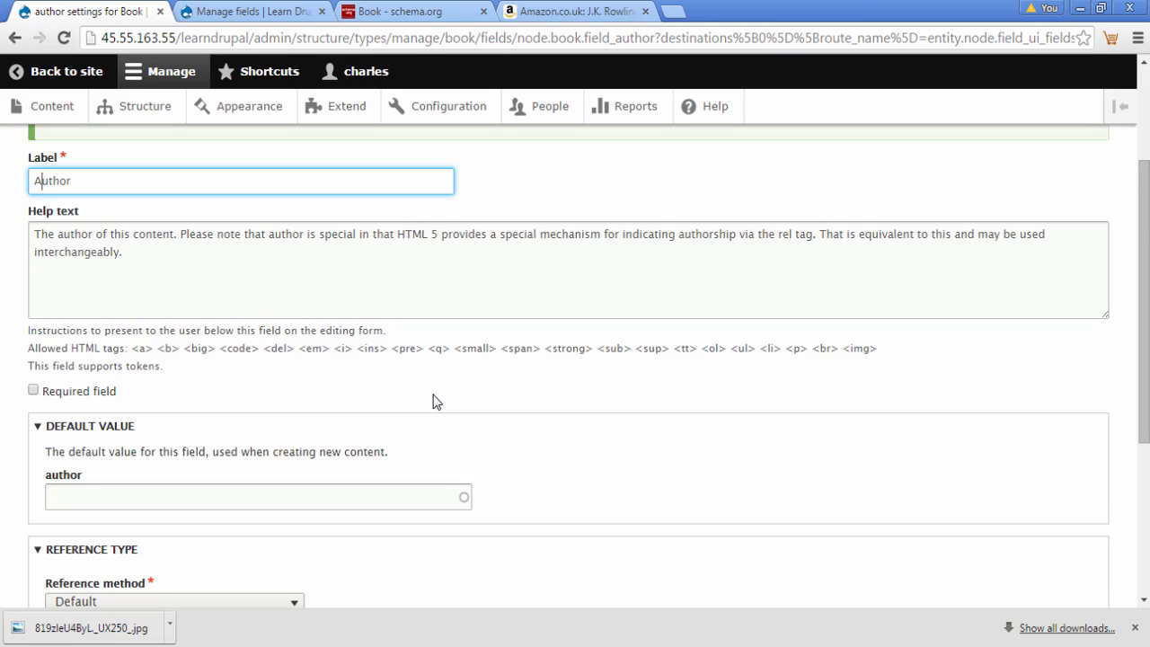
key("Tab")
key("Tab")
key("space")
Restrict the field's references to the author content type, sort them by Title ascending, and save the settings.
scroll(433, 401, "down", 2)
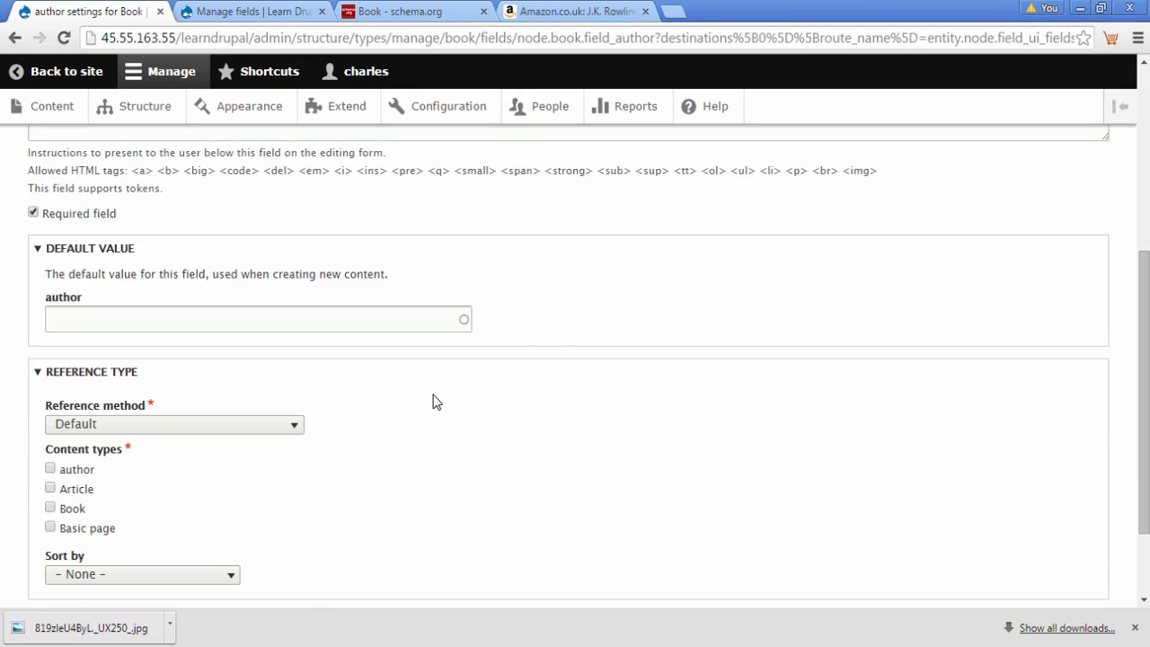
scroll(432, 401, "down", 1)
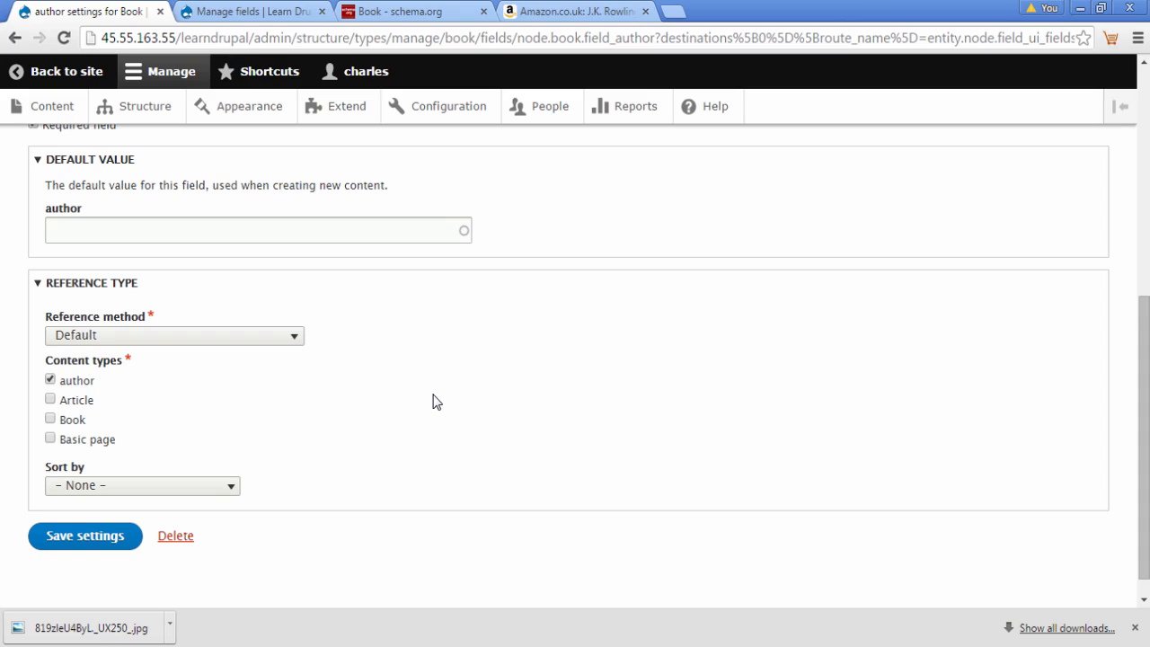
scroll(436, 401, "down", 1)
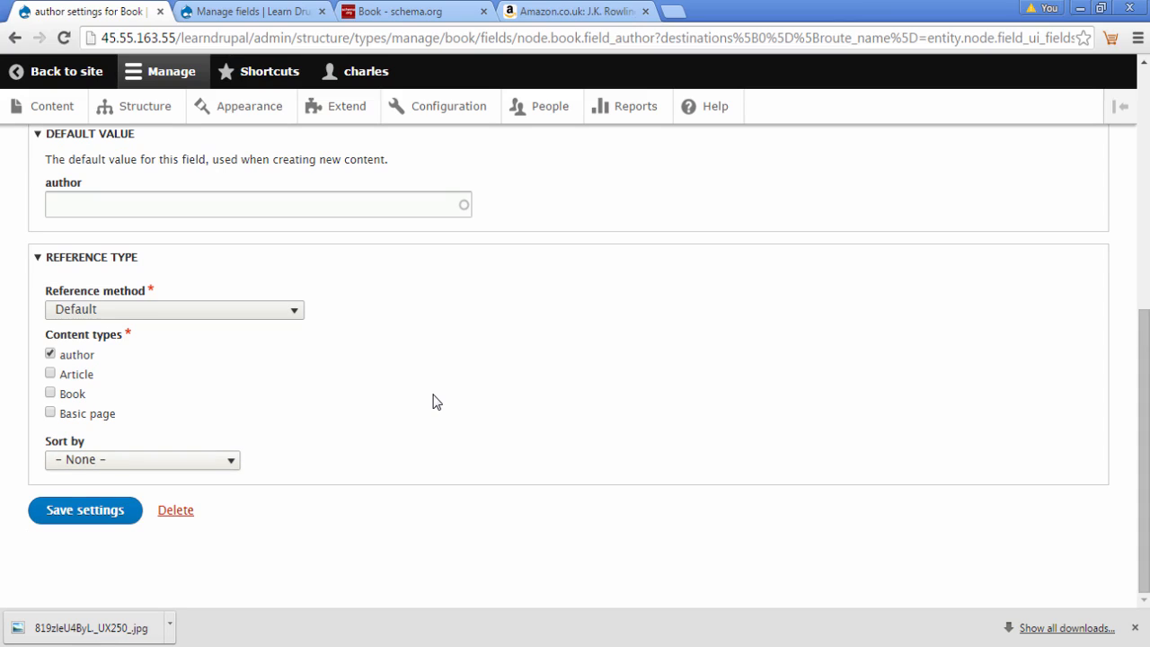
left_click(141, 460)
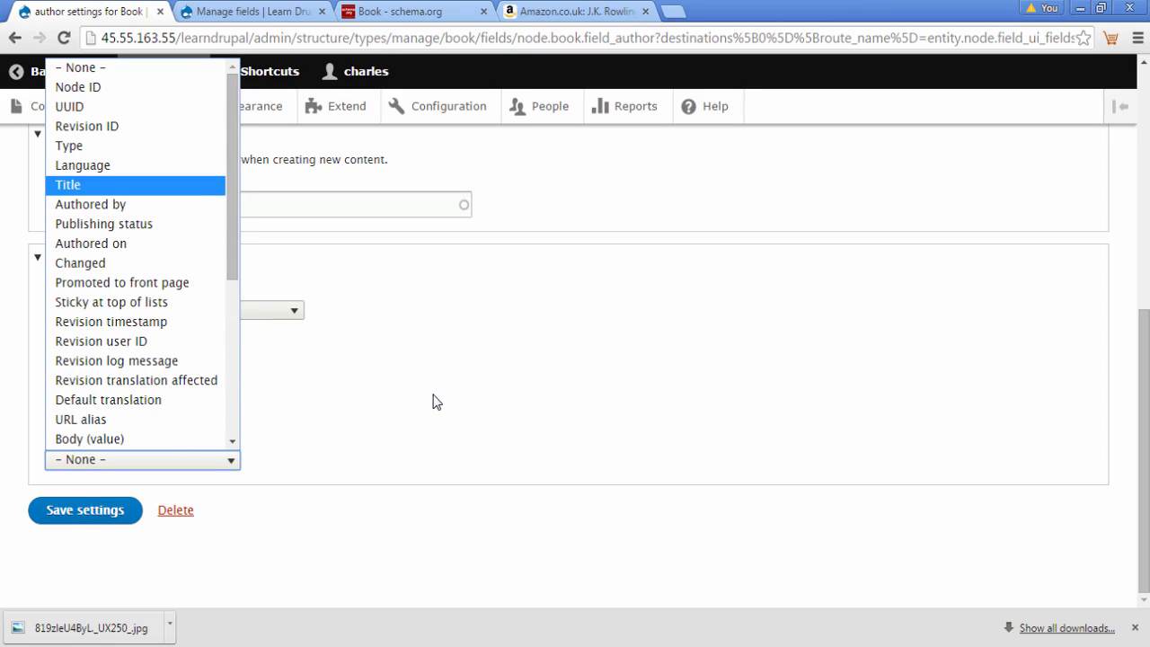
key("Return")
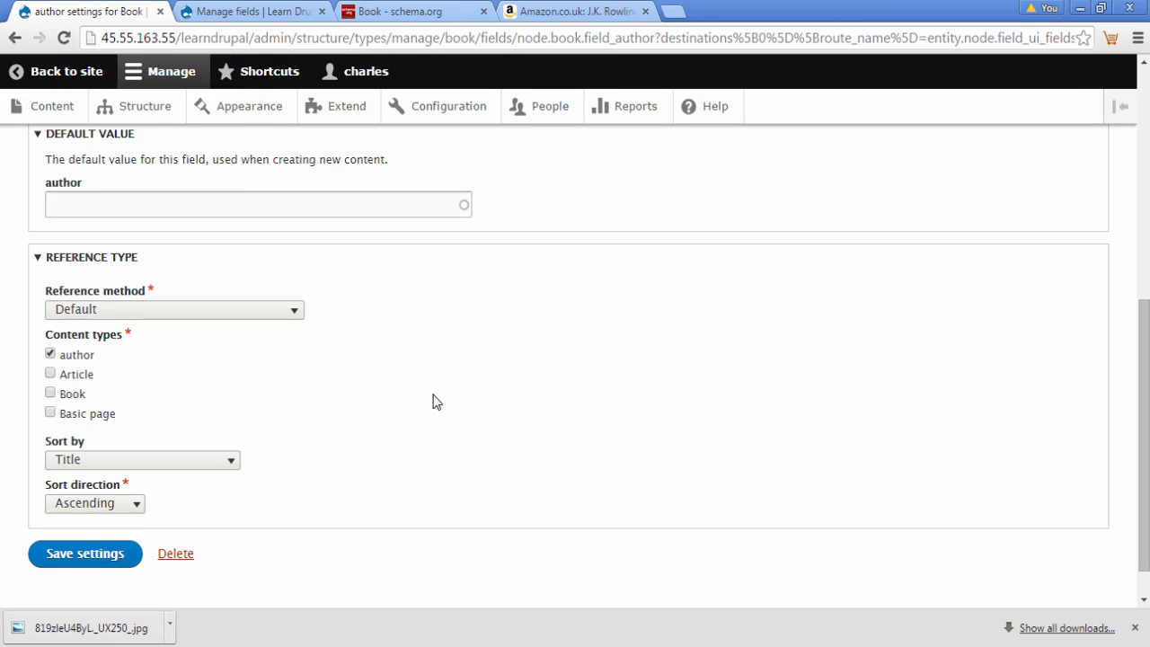
key("Return")
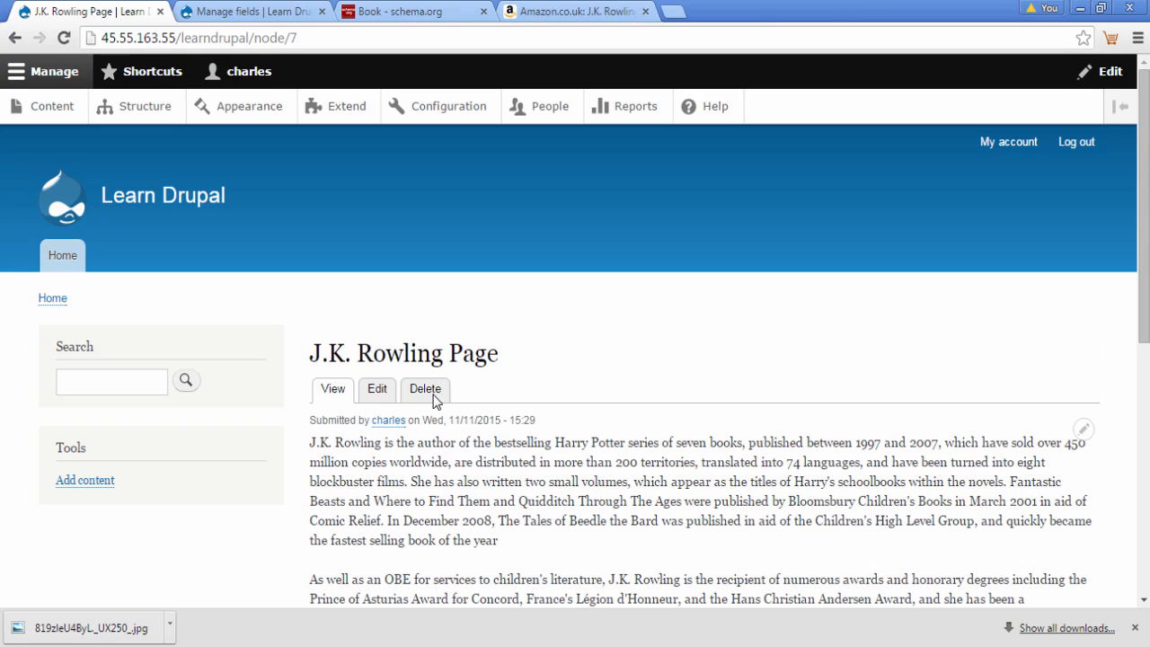
Open the book "Harry Potter and the Philosopher's Stone: 1/7 (Harry Potter 1)" for editing from the site's home page.
left_click(426, 390)
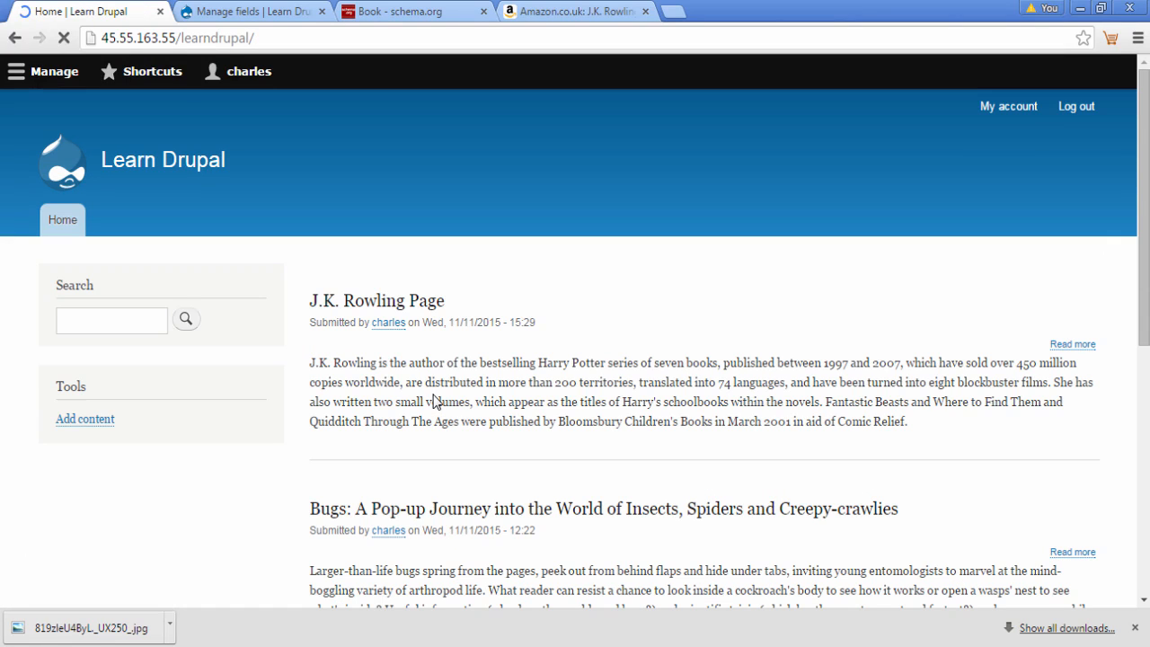
scroll(434, 400, "down", 4)
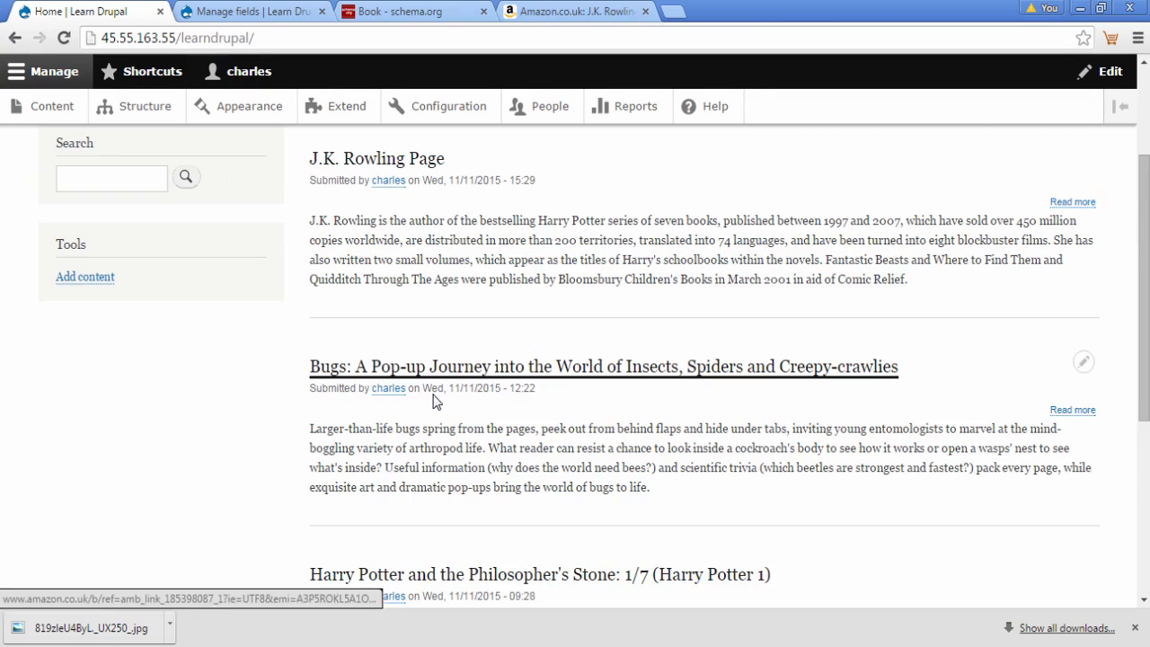
left_click(433, 400)
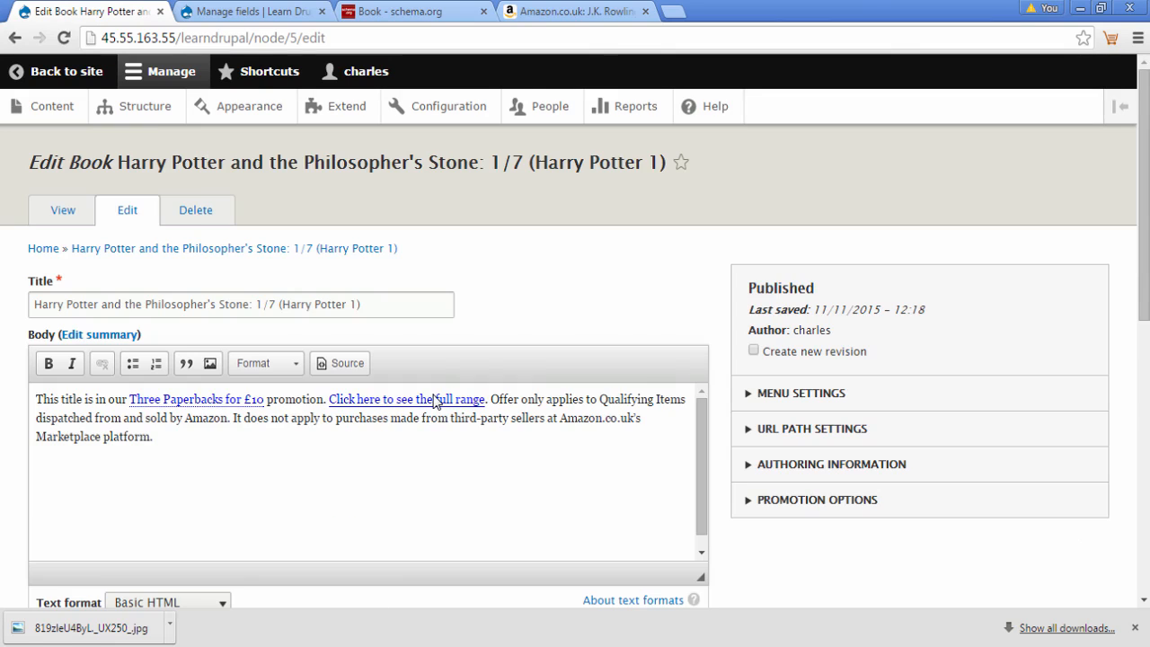
Set the book's Author reference to "J.K. Rowling Page" and save the book, keeping it published.
scroll(434, 401, "down", 6)
scroll(434, 401, "down", 1)
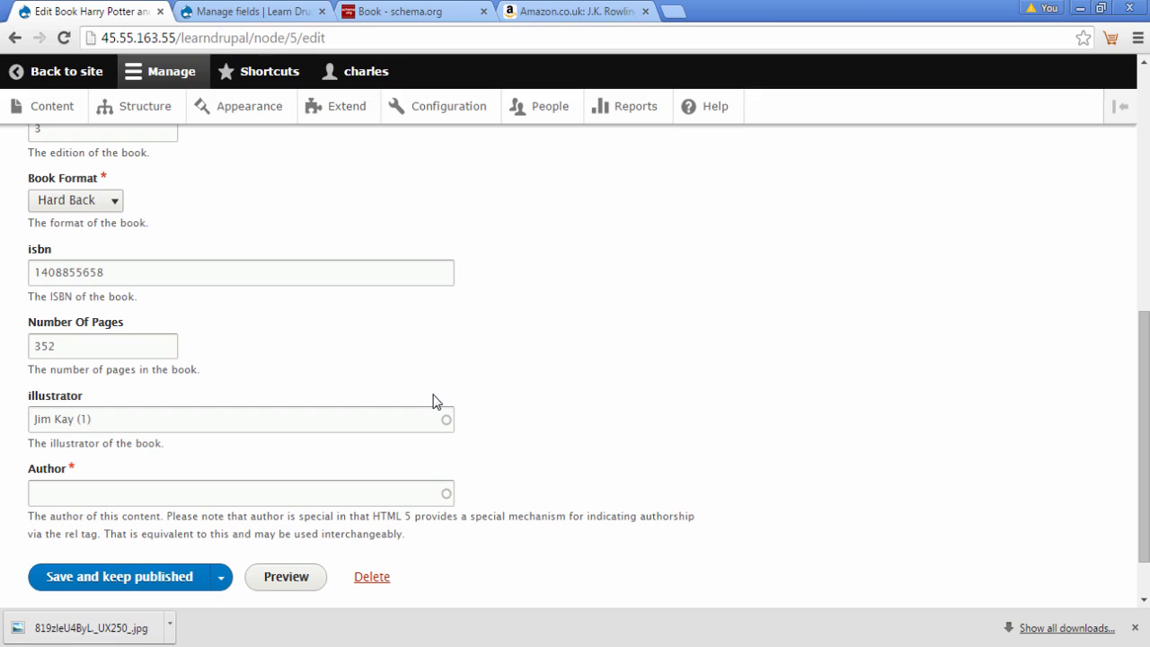
left_click(135, 493)
type("j")
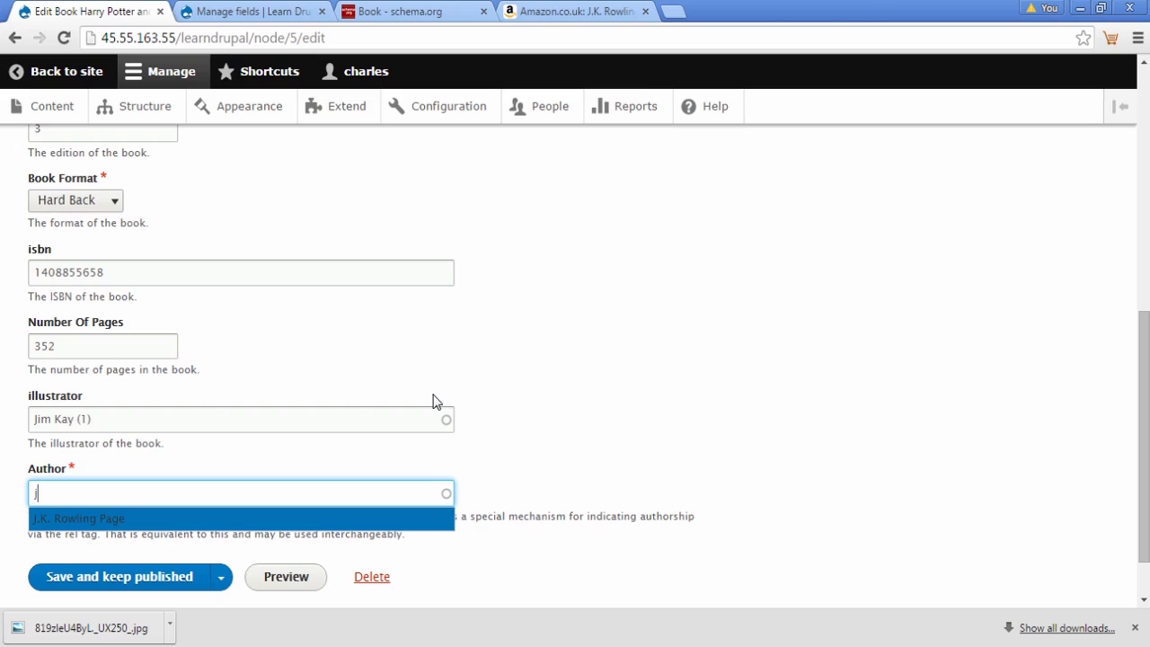
key("Return")
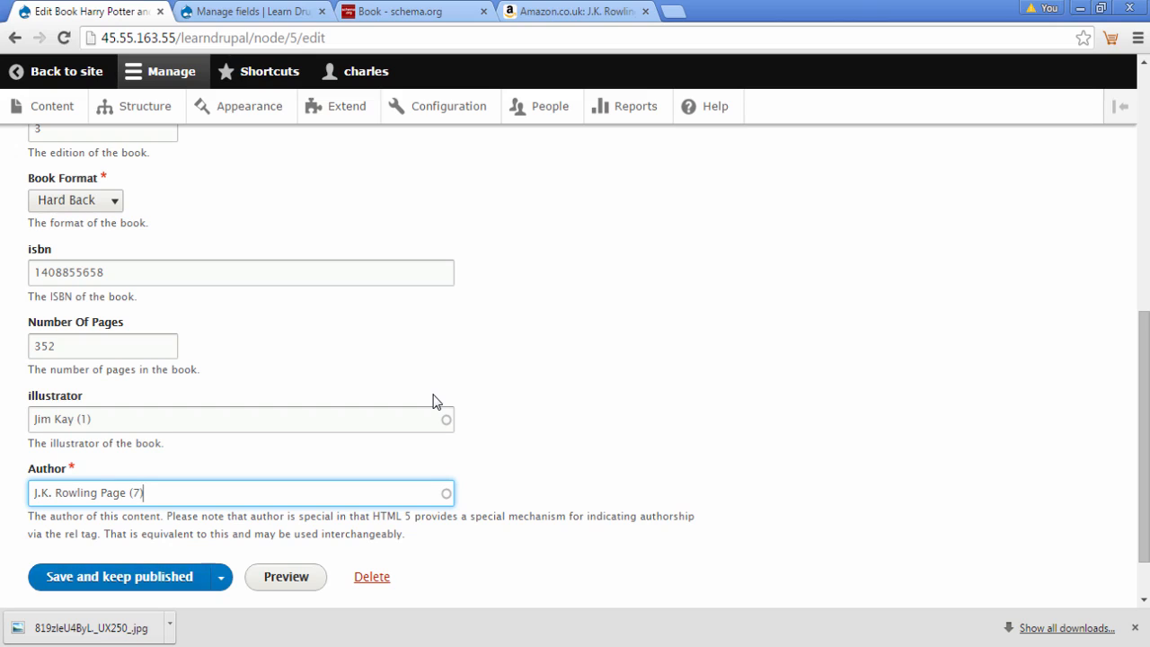
key("Tab")
key("Return")
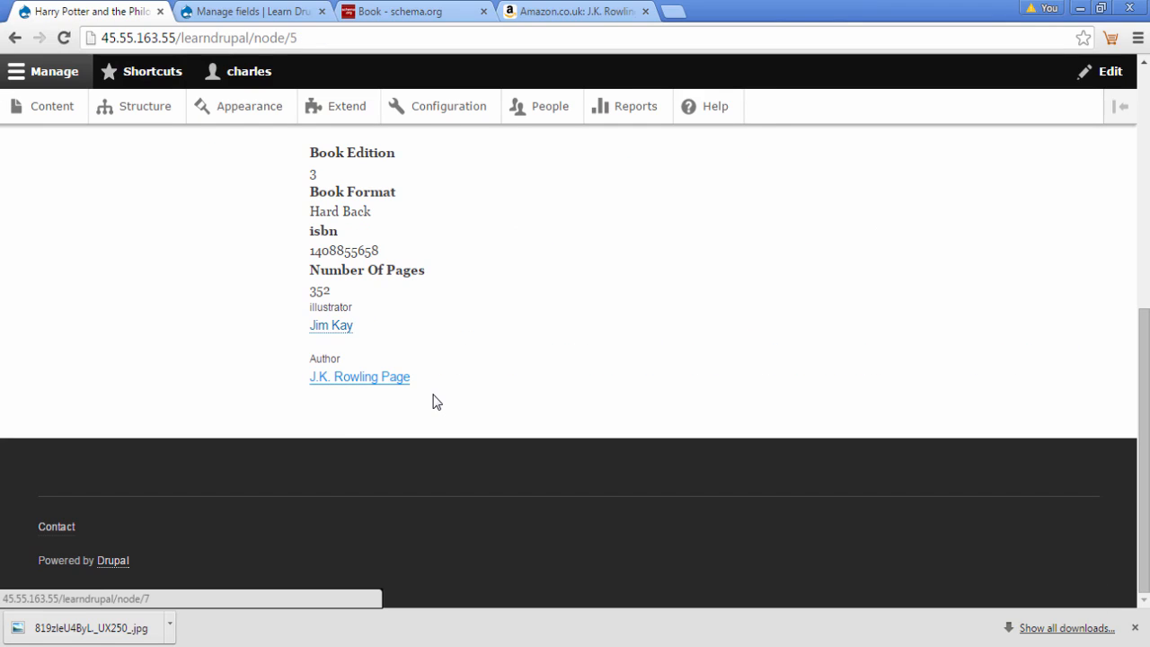
Open the linked author page from the saved book and review its biography and image.
left_click(433, 398)
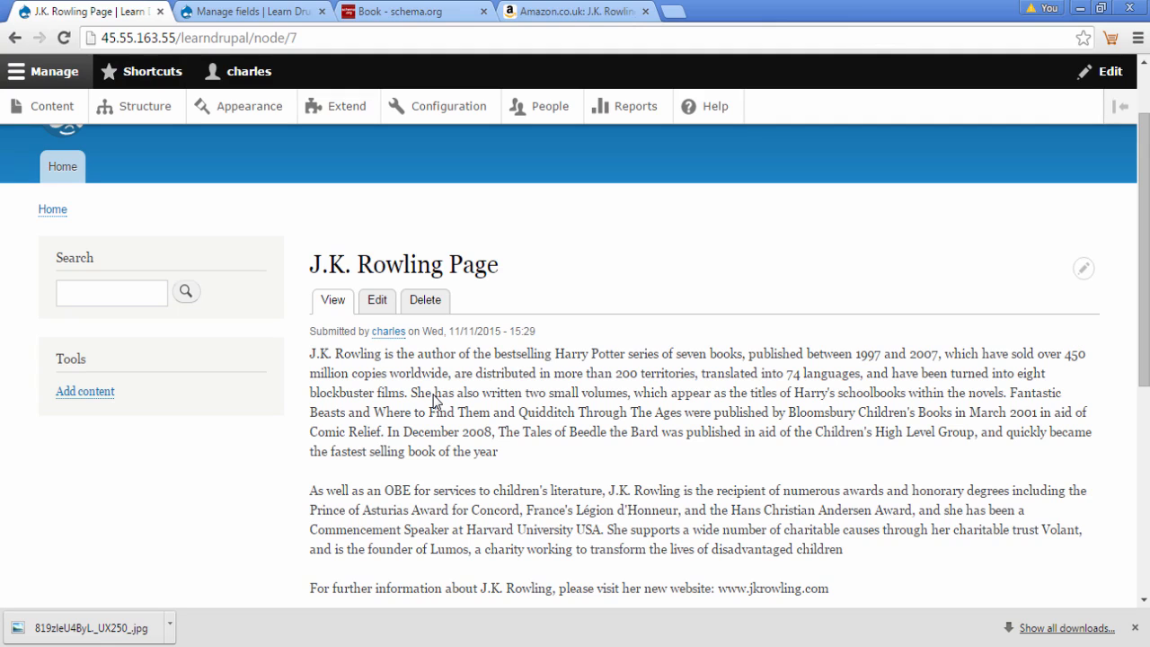
scroll(433, 398, "down", 1)
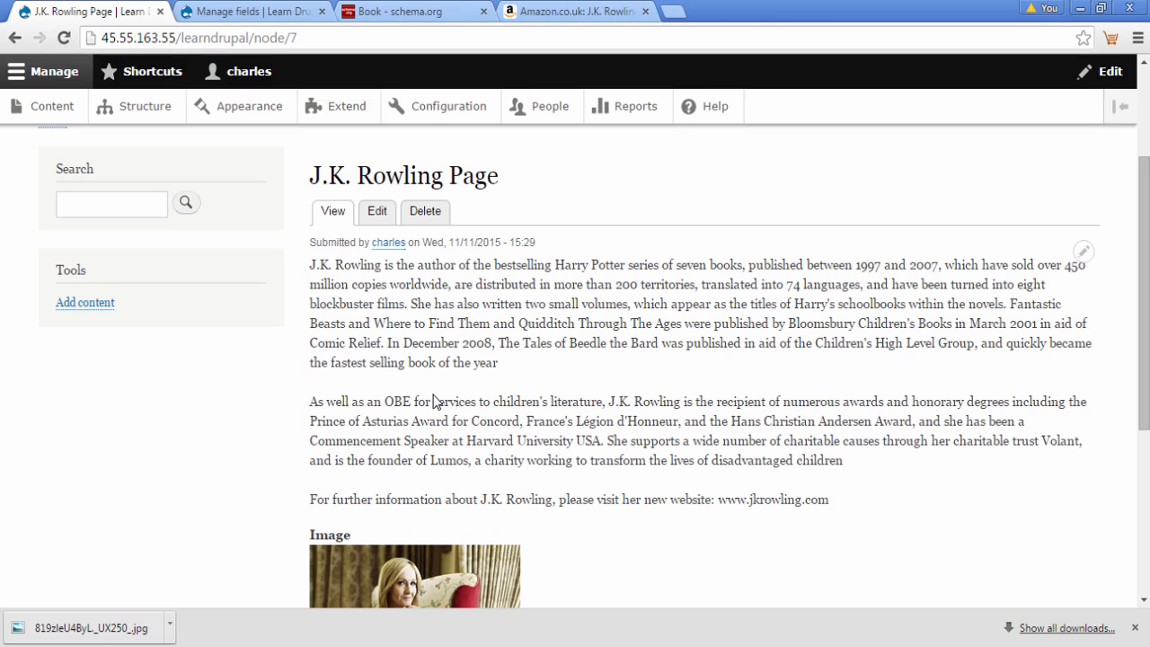
scroll(433, 398, "down", 2)
scroll(433, 398, "up", 3)
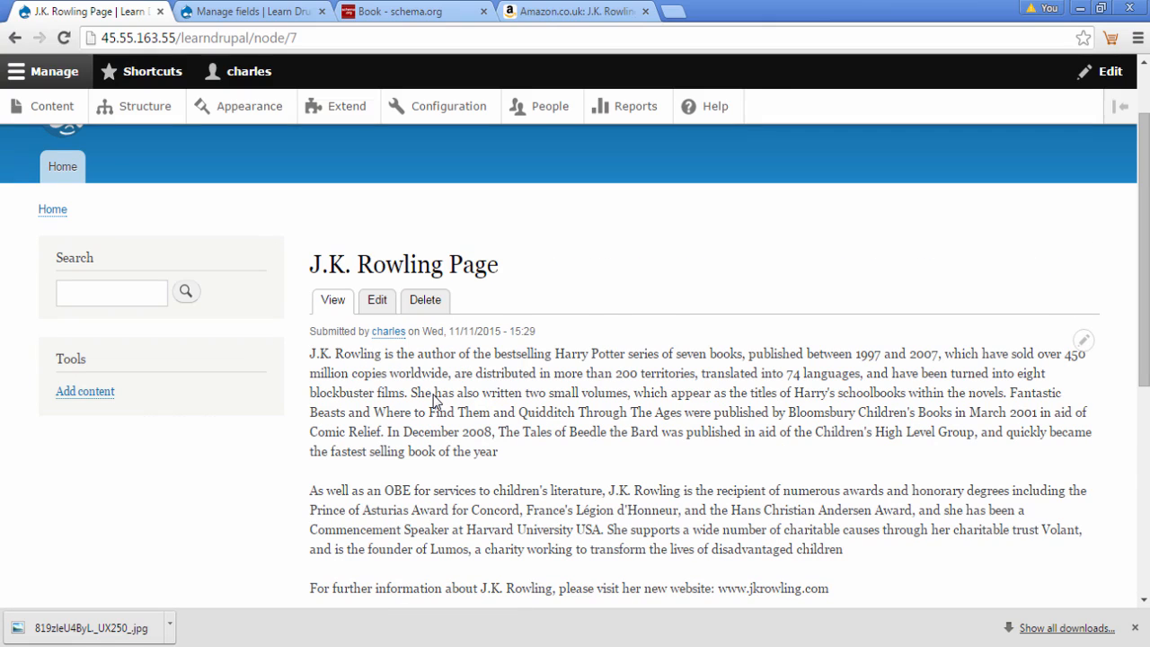
scroll(433, 398, "down", 3)
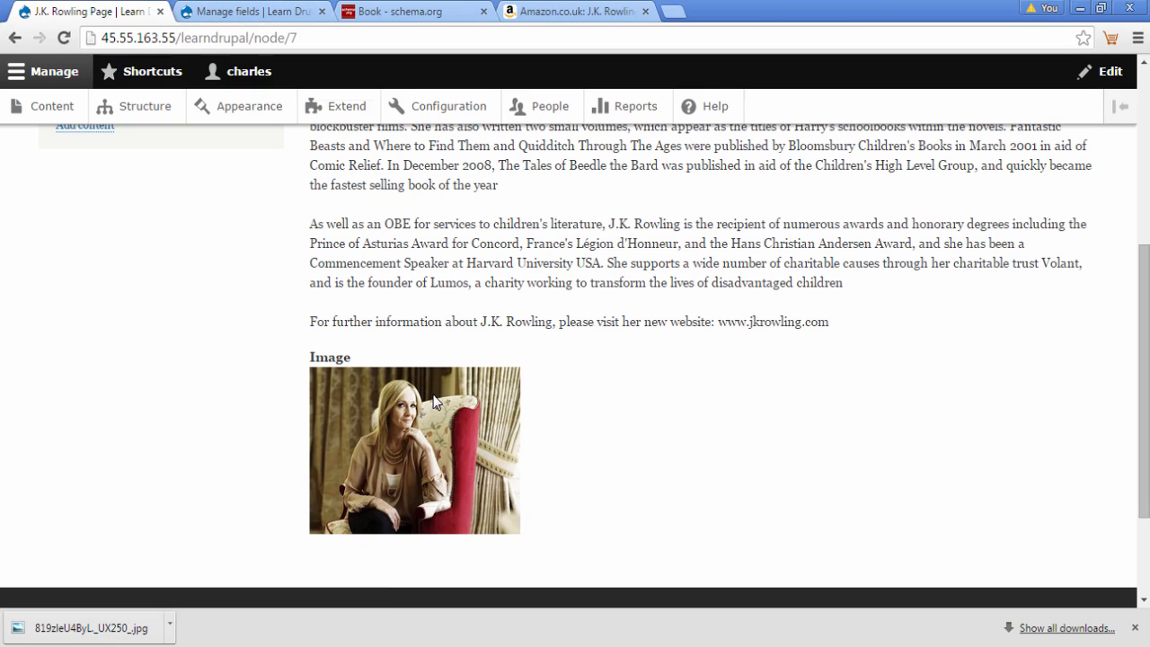
scroll(433, 402, "up", 1)
Switch to the schema.org Book page and review the properties listed for Book and CreativeWork.
key("ctrl+3")
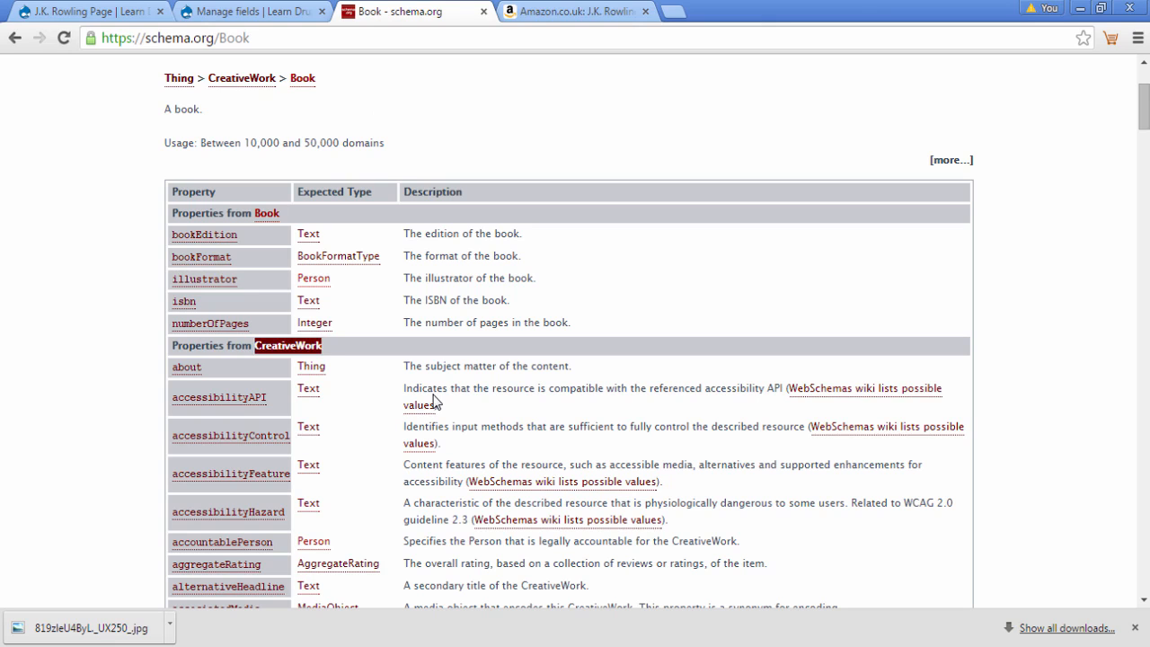
scroll(433, 402, "down", 2)
scroll(433, 402, "up", 1)
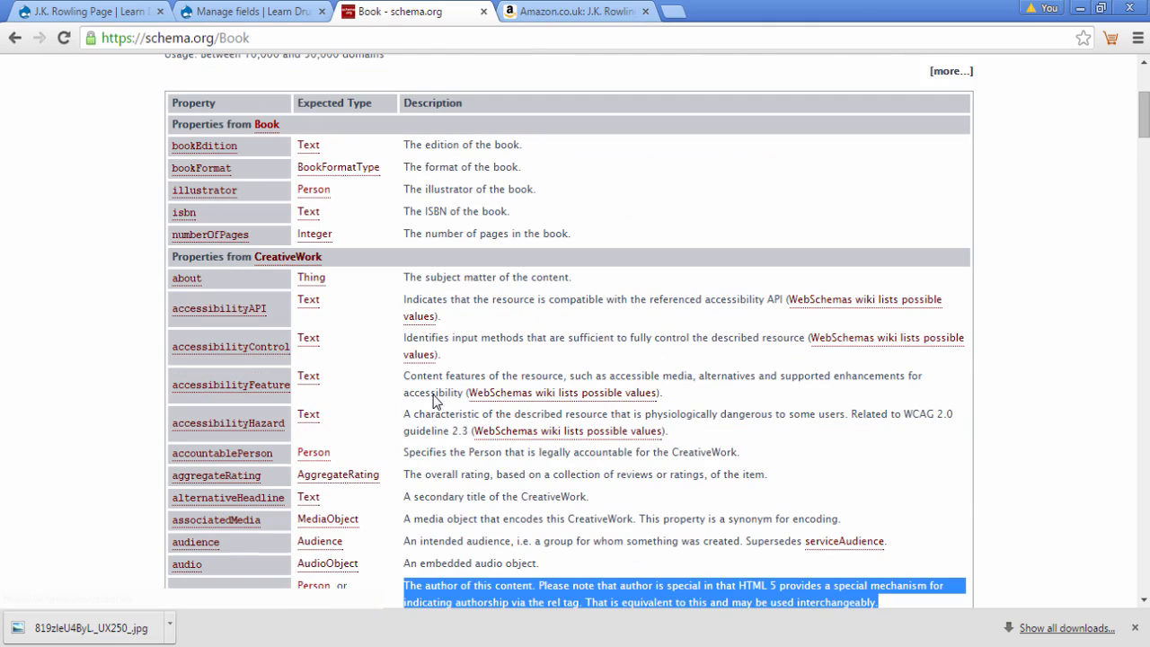